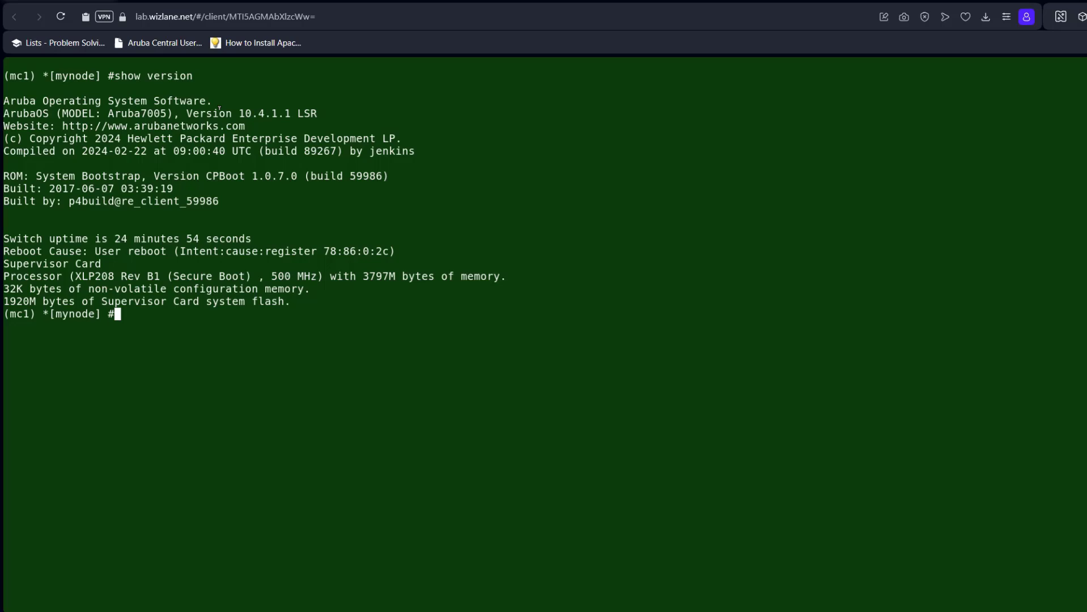
Note the running 10.4.1.1 version, then list both image partitions with 'show image version'
{"action": "left_click_drag", "start_coordinate": [219, 107], "coordinate": [307, 108]}
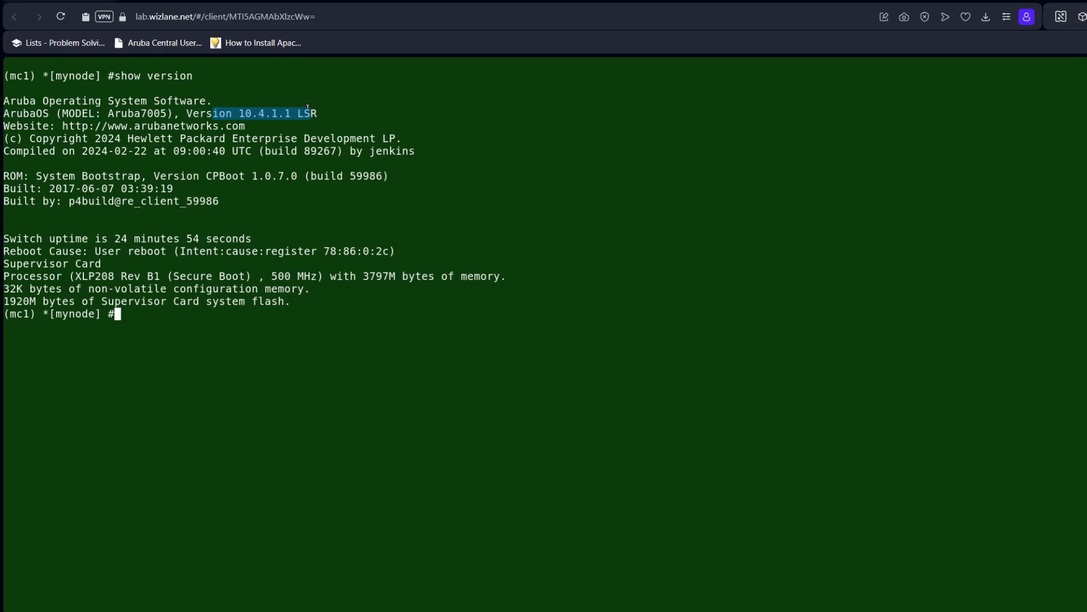
{"action": "left_click", "coordinate": [296, 233]}
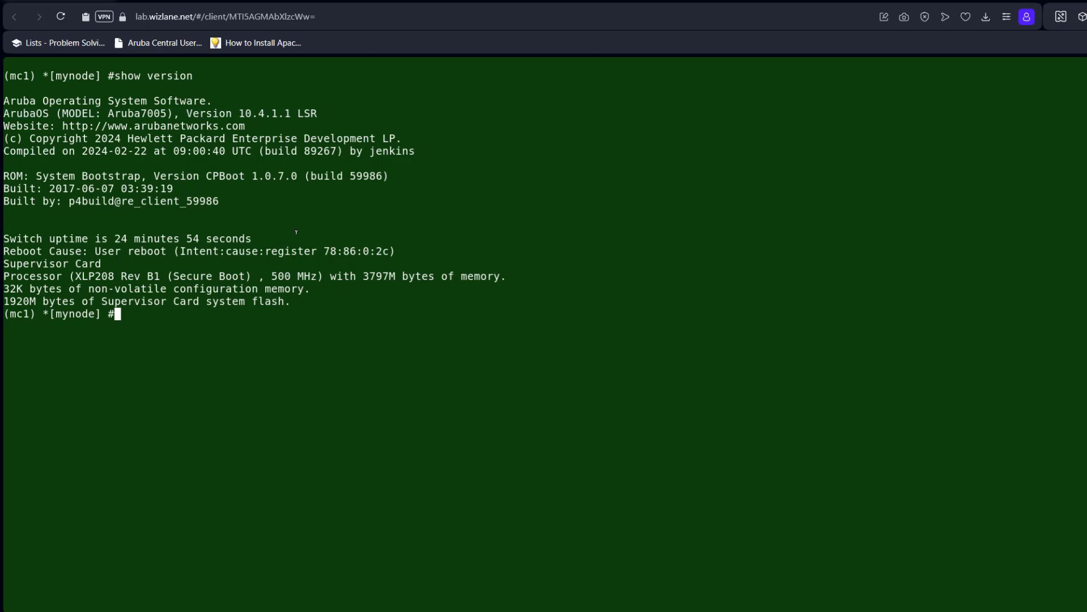
{"action": "type", "text": "show image version"}
{"action": "key", "text": "Return"}
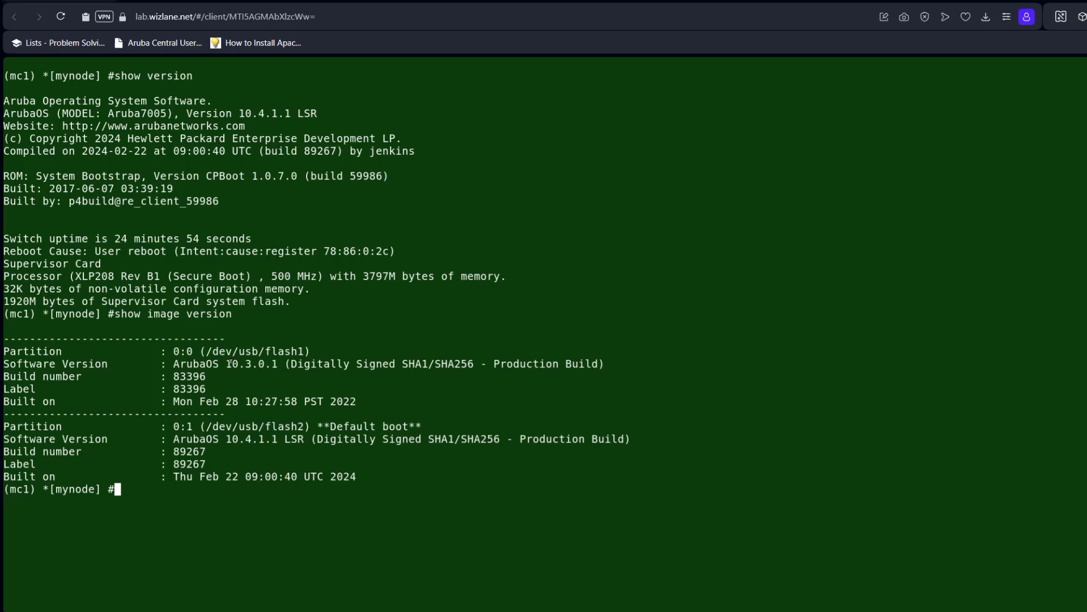
Review the partitions: 10.3 on 0:0, and 10.4.1 marked Default boot on 0:1
{"action": "left_click_drag", "start_coordinate": [227, 364], "coordinate": [247, 360]}
{"action": "left_click_drag", "start_coordinate": [227, 439], "coordinate": [263, 439]}
{"action": "left_click", "coordinate": [402, 440]}
{"action": "left_click_drag", "start_coordinate": [425, 420], "coordinate": [331, 422]}
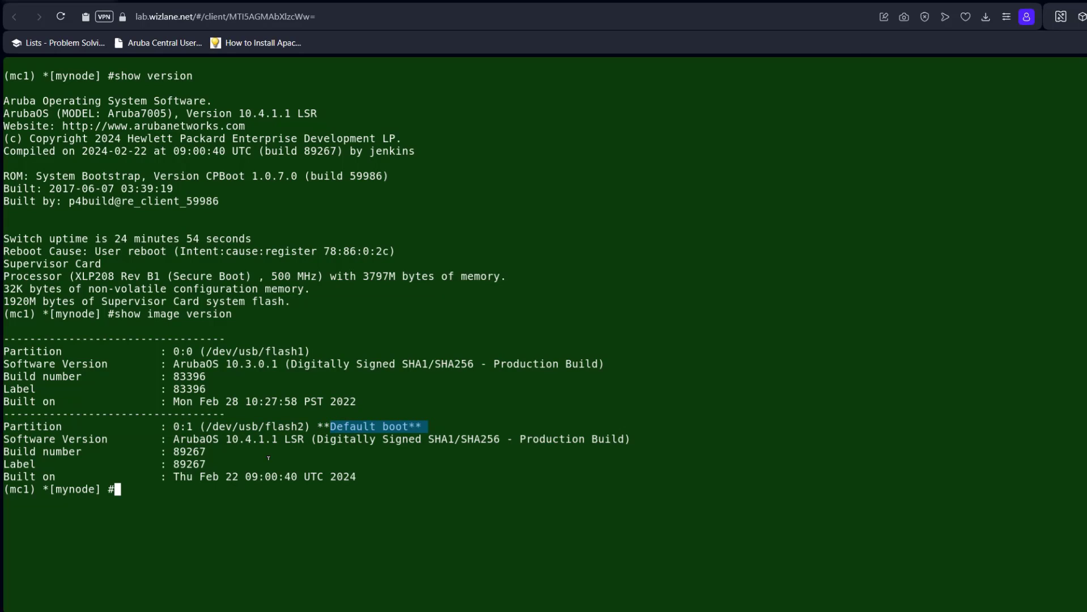
{"action": "left_click", "coordinate": [188, 538]}
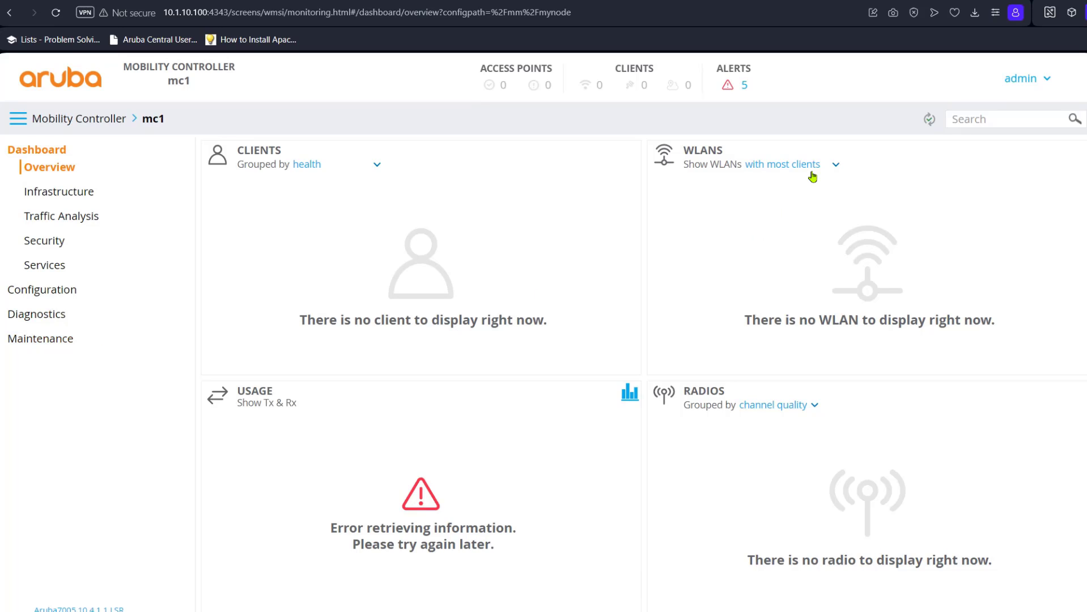
Go to Maintenance to reach the Software Management Upgrade page
{"action": "left_click", "coordinate": [54, 342]}
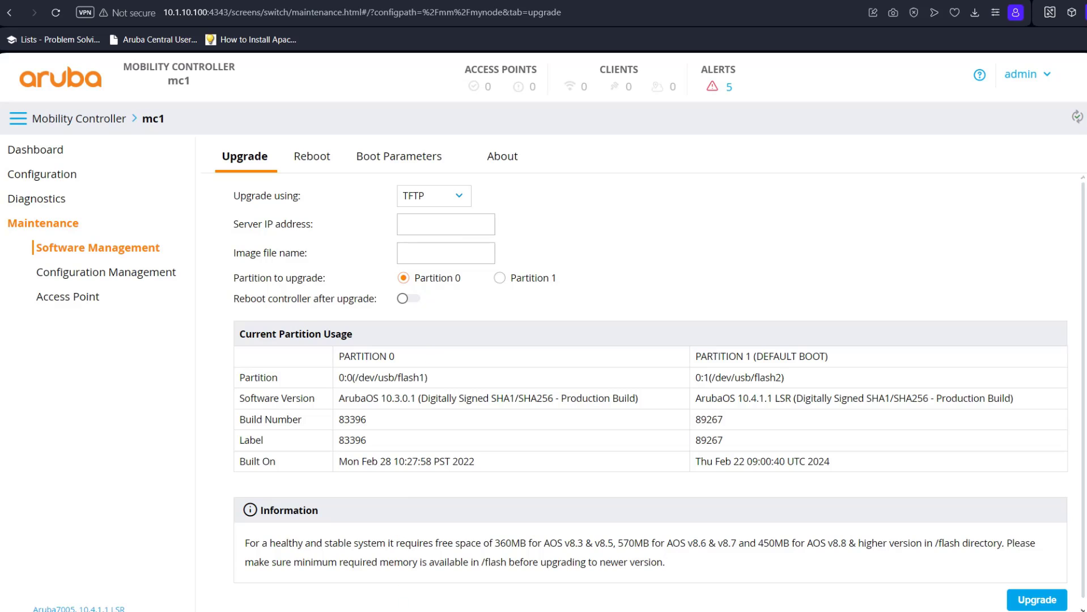
Confirm in Tftpd32 that the served folder contains the ArubaOS_70xx_8.9.0.3_83448 image
{"action": "left_click", "coordinate": [384, 598]}
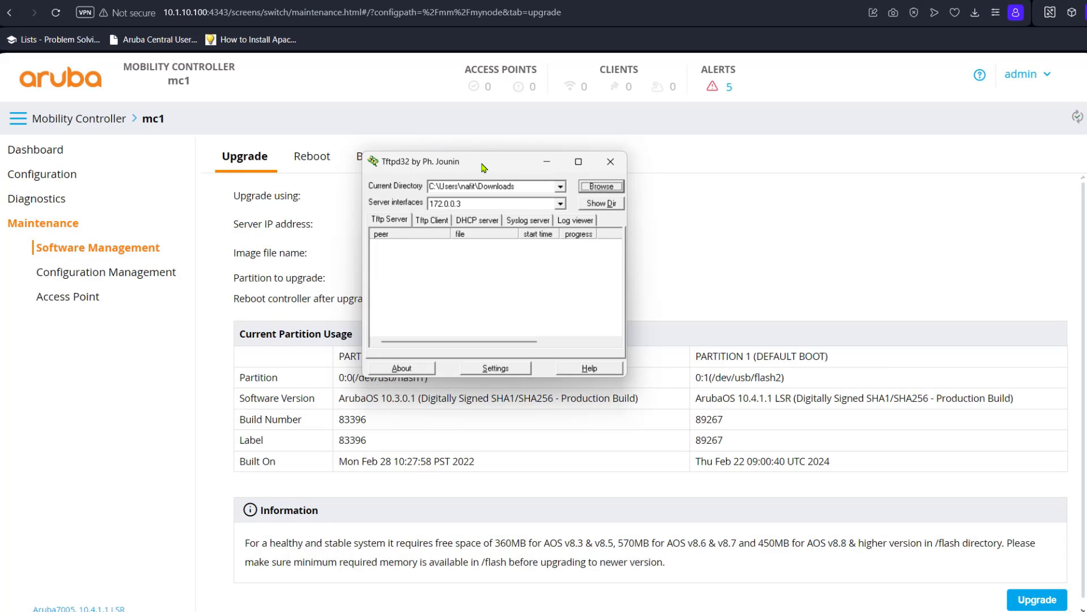
{"action": "left_click_drag", "start_coordinate": [483, 167], "coordinate": [529, 160]}
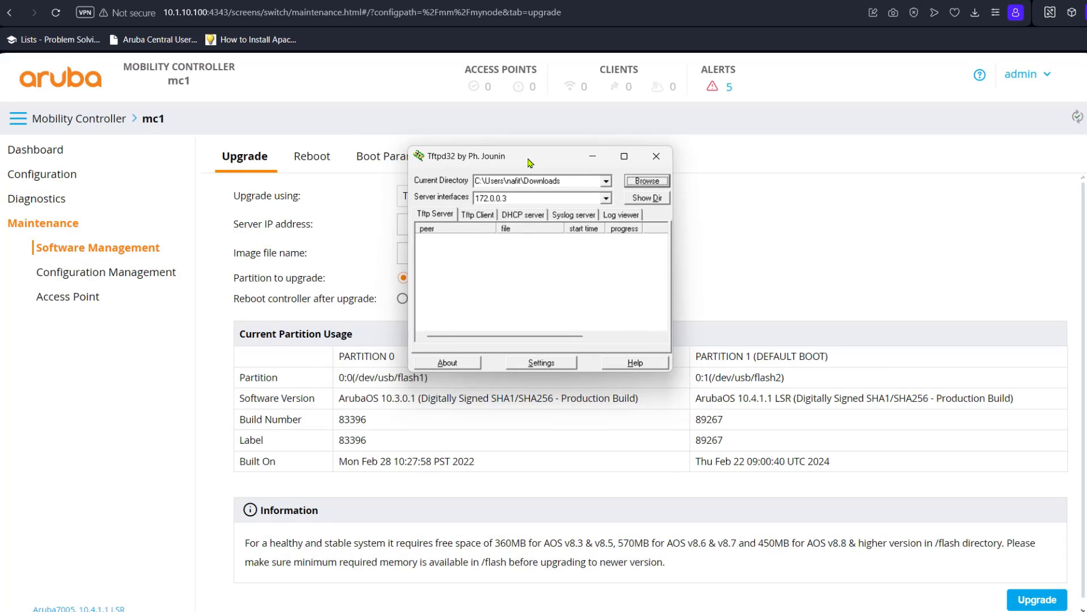
{"action": "left_click", "coordinate": [655, 204]}
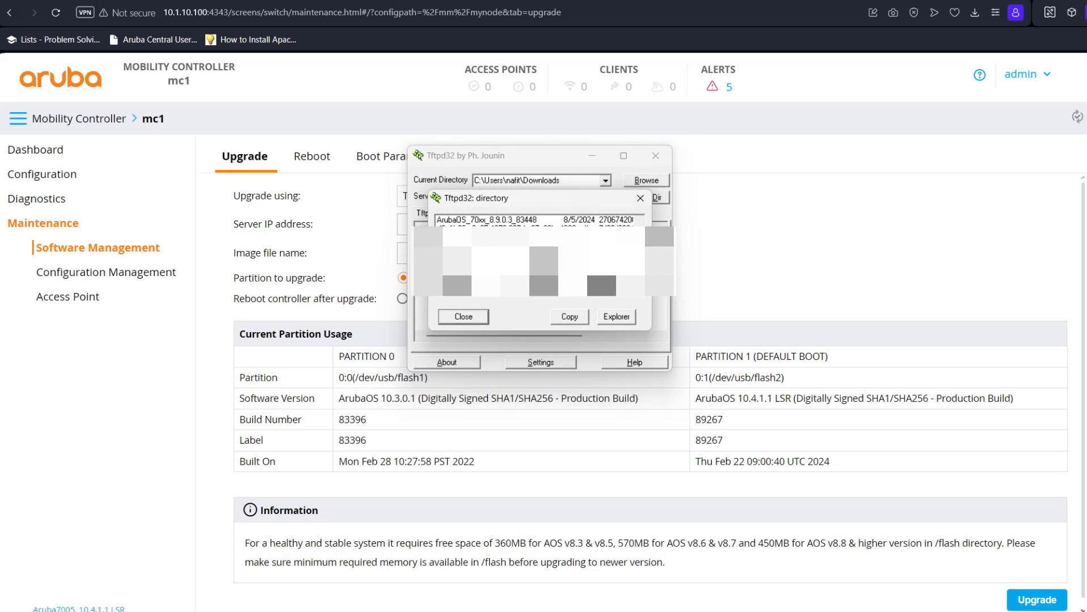
{"action": "left_click", "coordinate": [532, 221]}
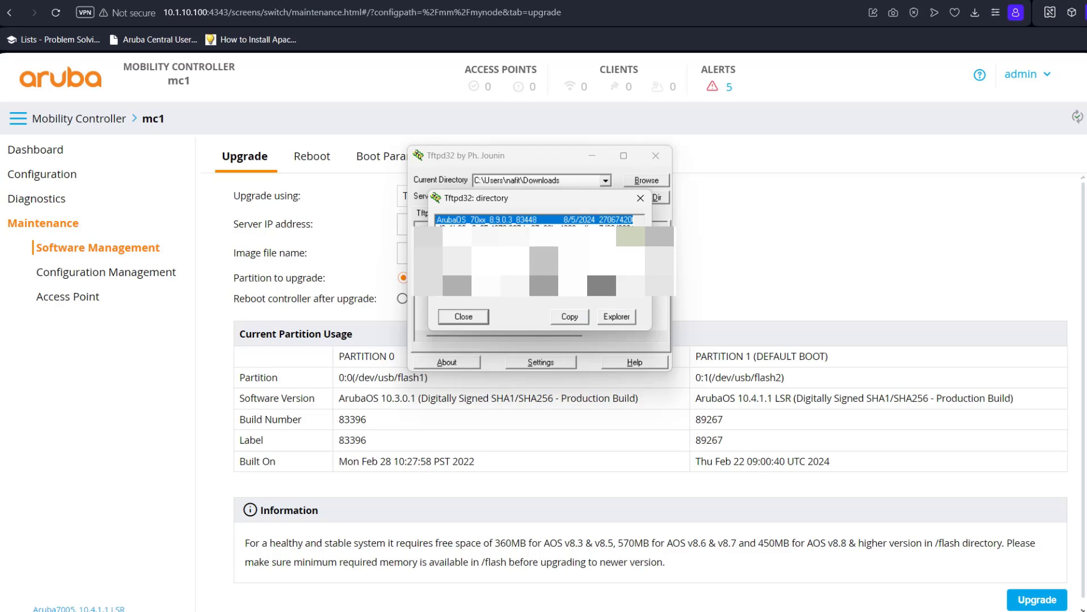
{"action": "left_click", "coordinate": [639, 198]}
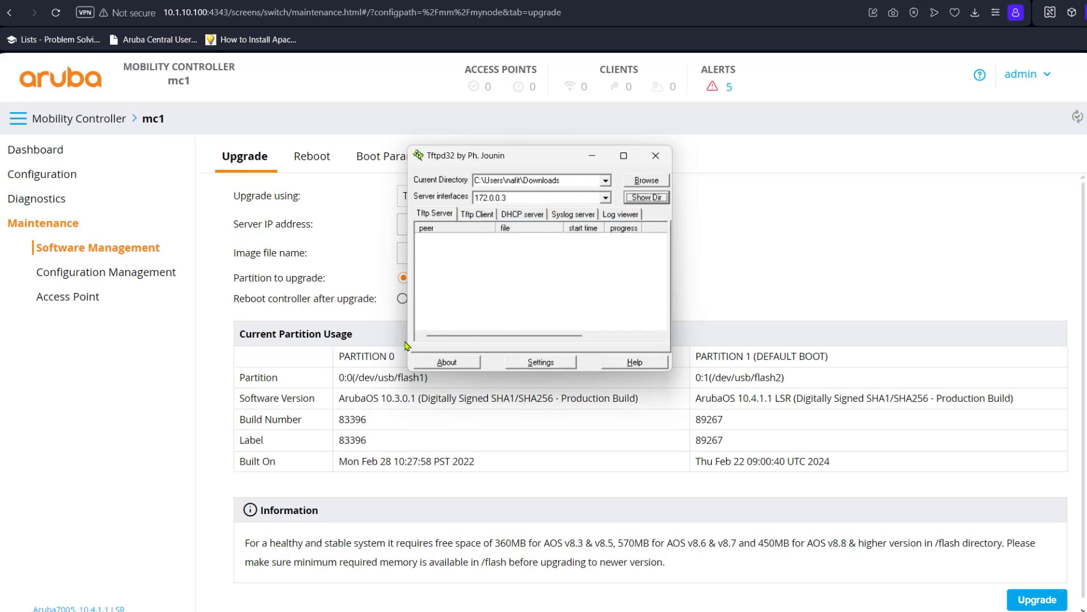
Enter 172.0.0.3 as the TFTP server IP on the upgrade form
{"action": "left_click", "coordinate": [192, 404]}
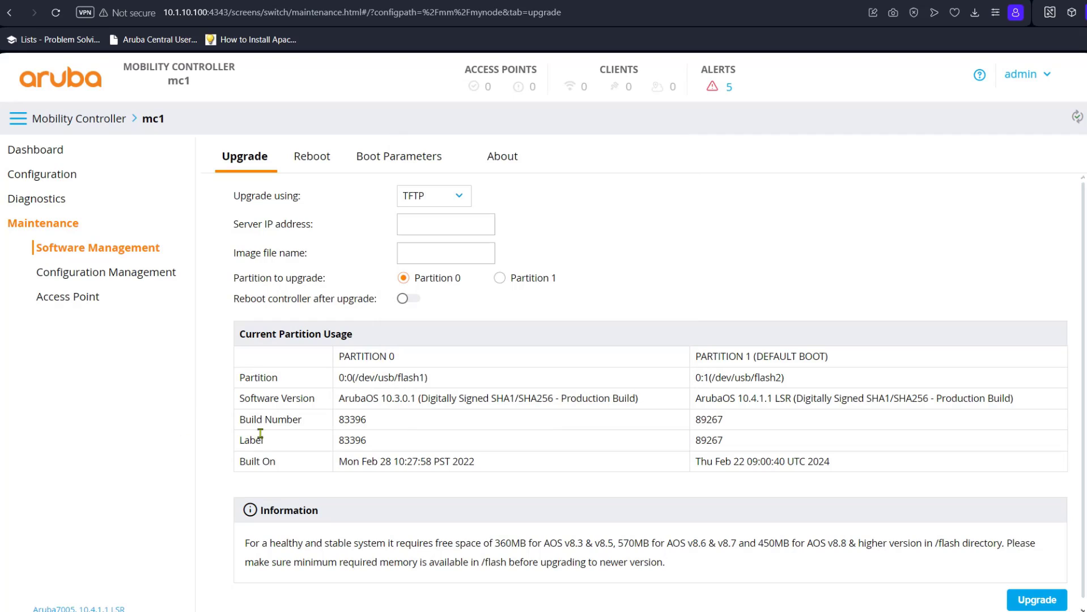
{"action": "key", "text": "alt+Tab"}
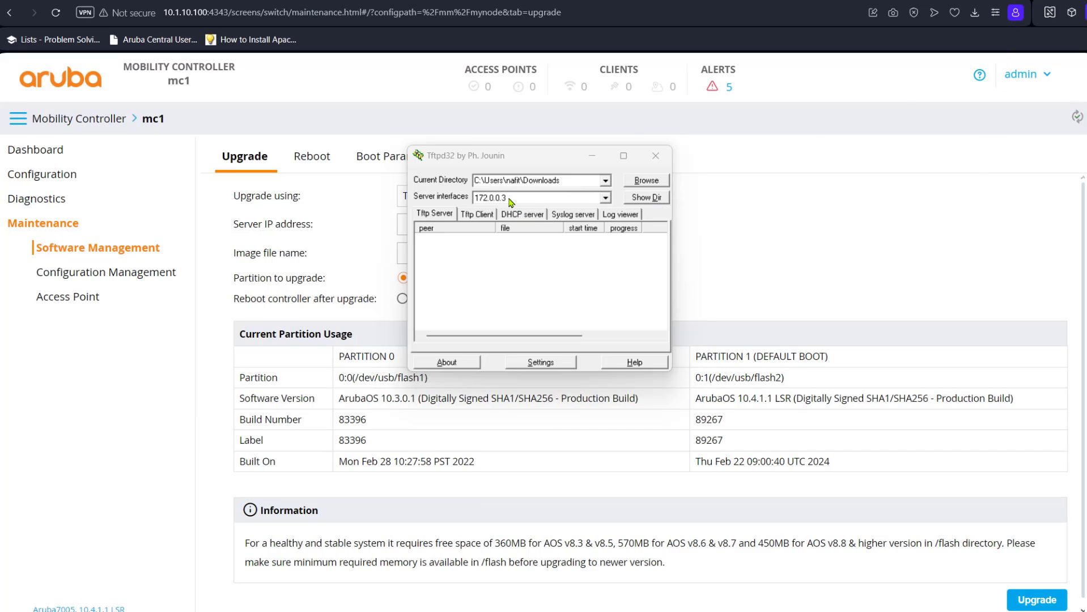
{"action": "left_click", "coordinate": [369, 230]}
{"action": "left_click", "coordinate": [438, 225]}
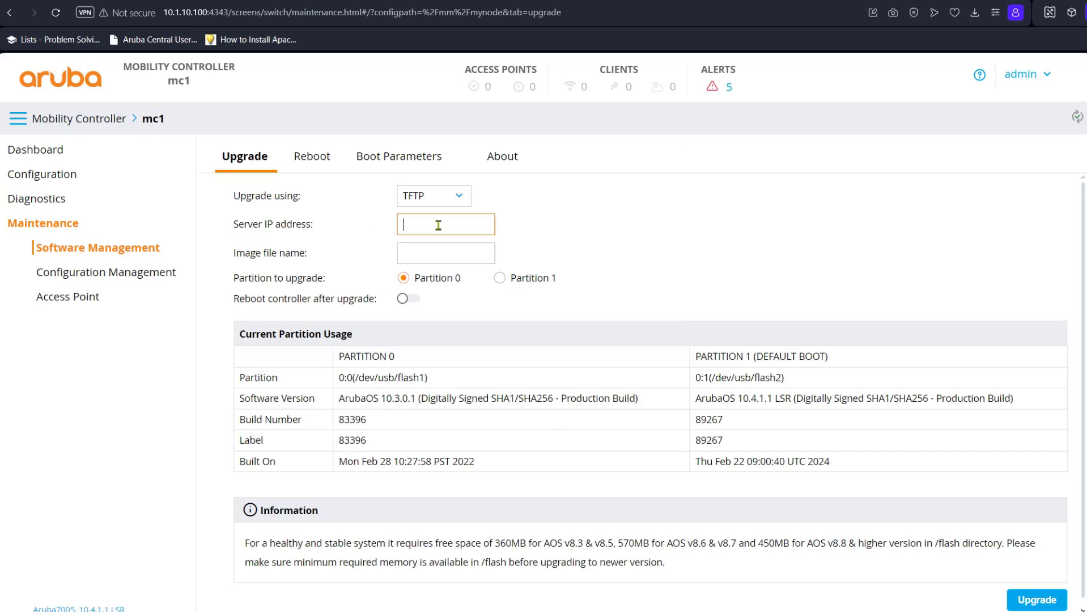
{"action": "type", "text": "172.0.0.3"}
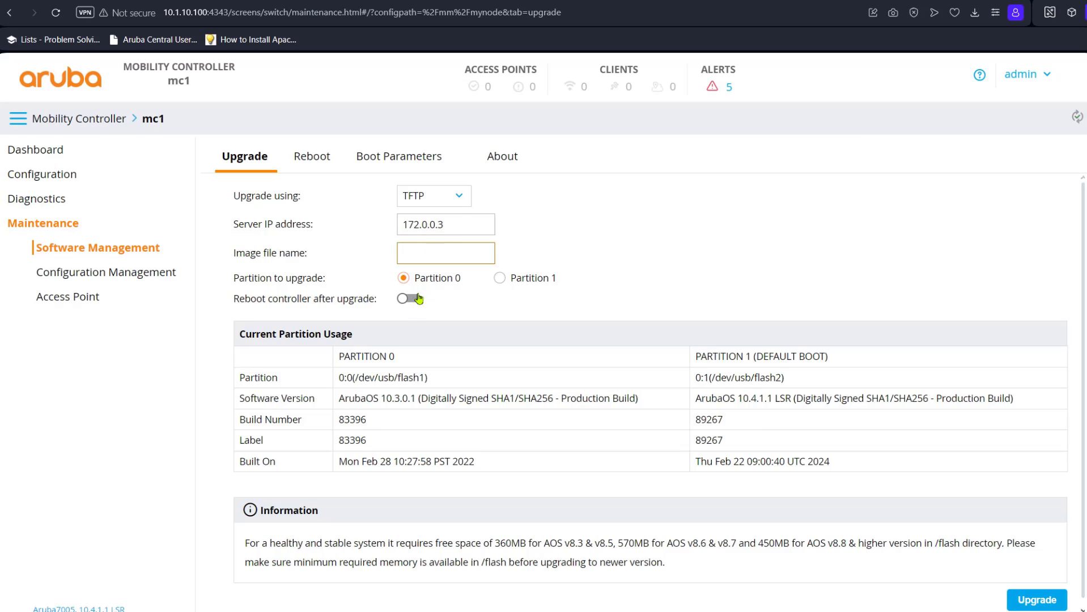
Paste ArubaOS_70xx_8.9.0.3_83448 as the image file name and enable reboot after upgrade
{"action": "left_click", "coordinate": [434, 254]}
{"action": "right_click", "coordinate": [434, 255]}
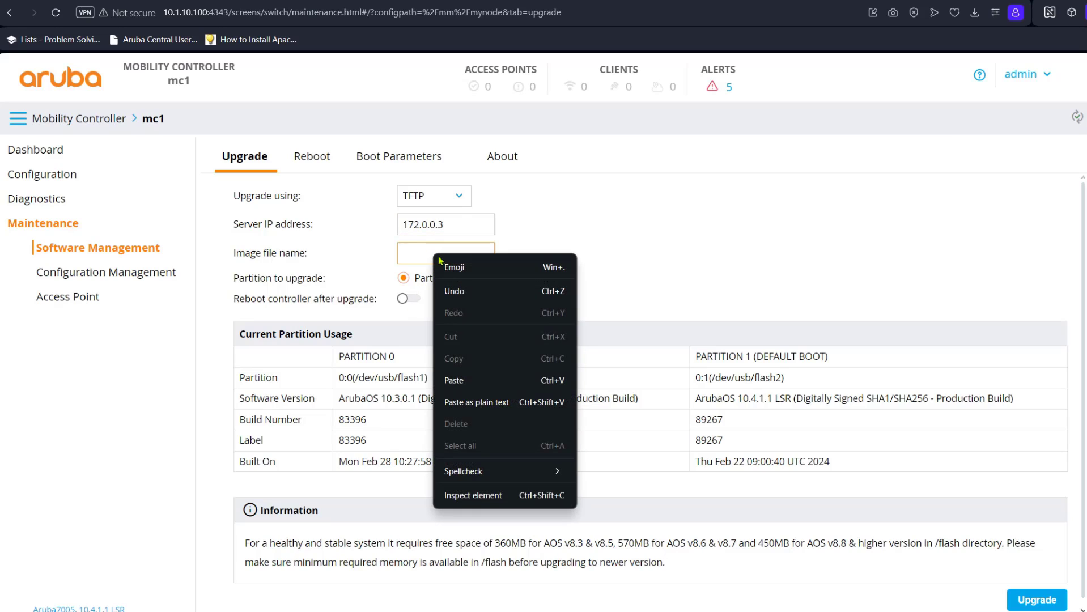
{"action": "left_click", "coordinate": [465, 377]}
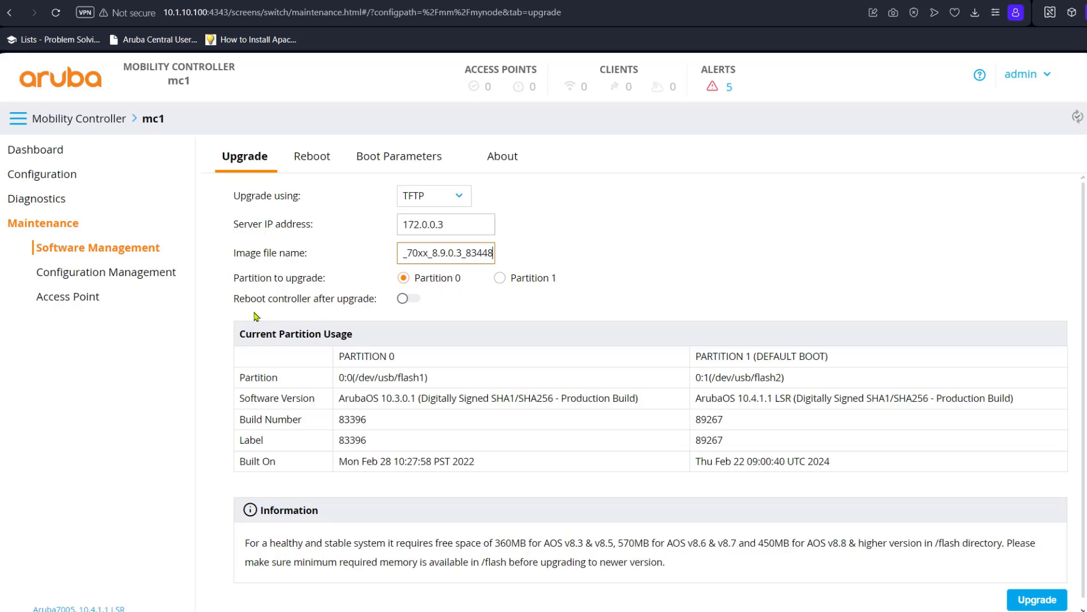
{"action": "left_click", "coordinate": [409, 299]}
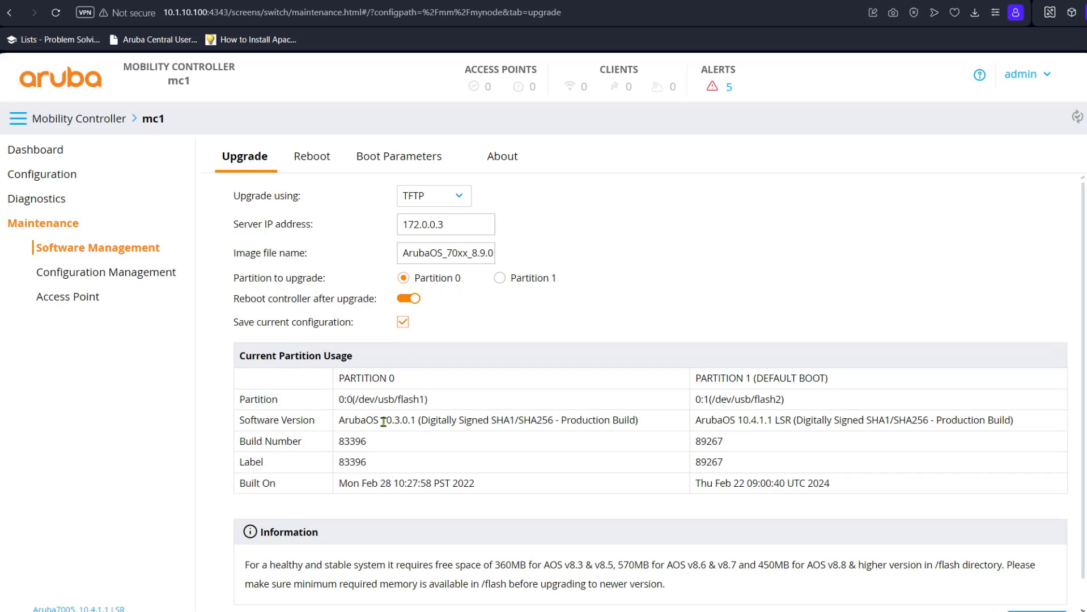
Review the partition versions and default boot, then start the upgrade to partition 0
{"action": "left_click_drag", "start_coordinate": [381, 420], "coordinate": [405, 420]}
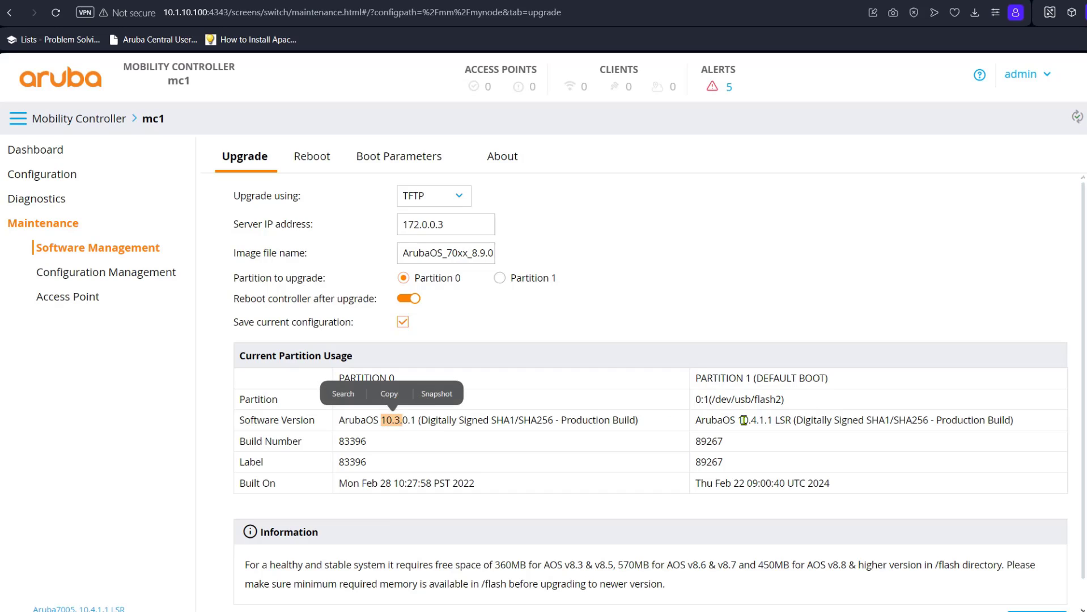
{"action": "left_click_drag", "start_coordinate": [742, 420], "coordinate": [764, 420]}
{"action": "left_click_drag", "start_coordinate": [853, 381], "coordinate": [756, 377]}
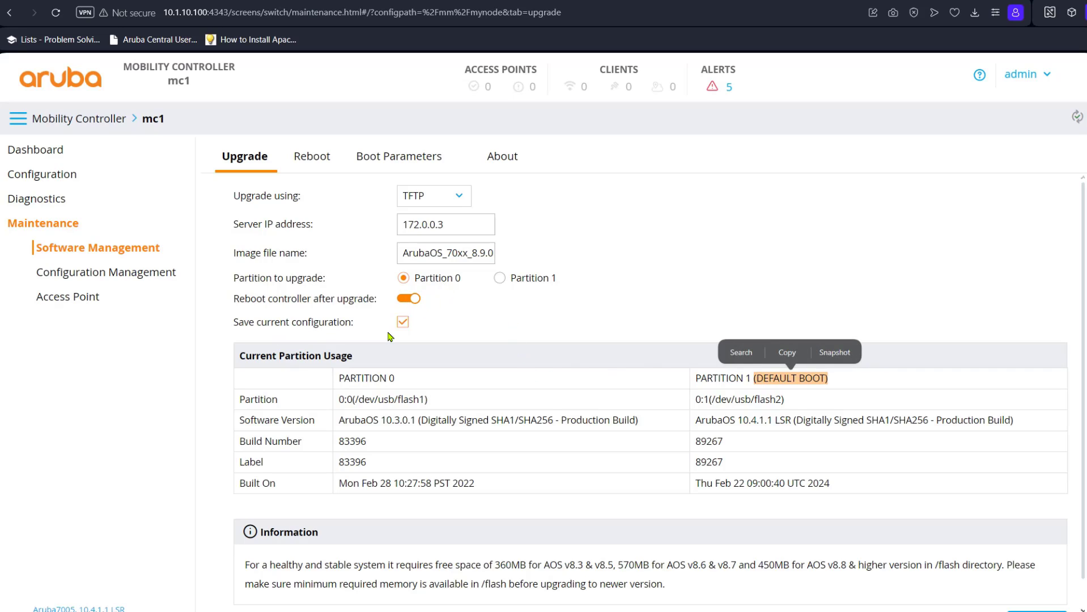
{"action": "scroll", "coordinate": [447, 421], "scroll_direction": "down", "scroll_amount": 1}
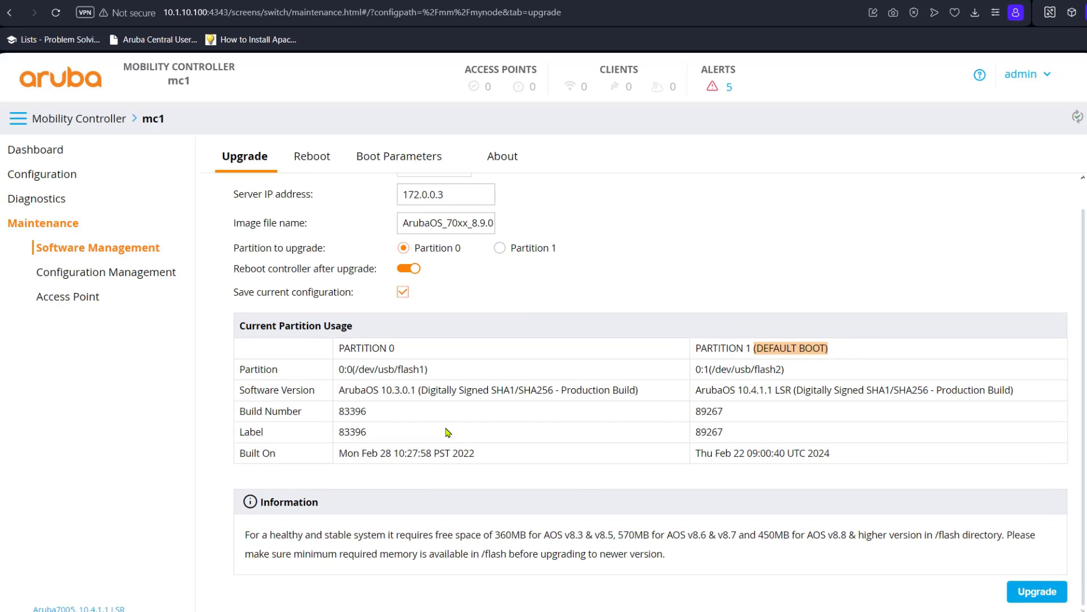
{"action": "left_click", "coordinate": [1052, 596]}
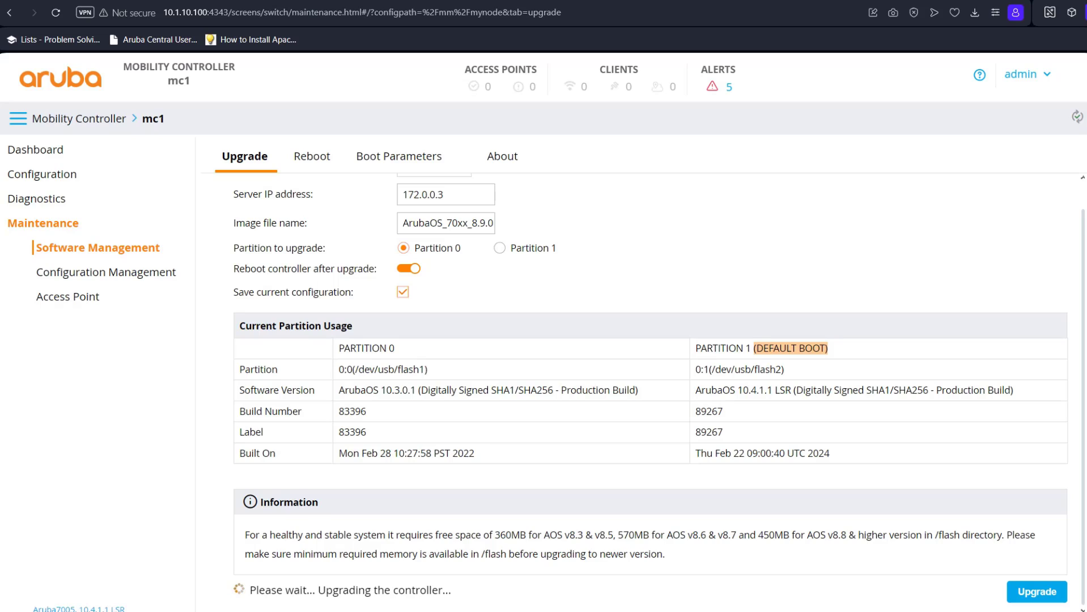
Watch the Tftpd32 transfer of the 8.9.0.3 image to the controller
{"action": "key", "text": "alt+Tab"}
{"action": "key", "text": "Tab"}
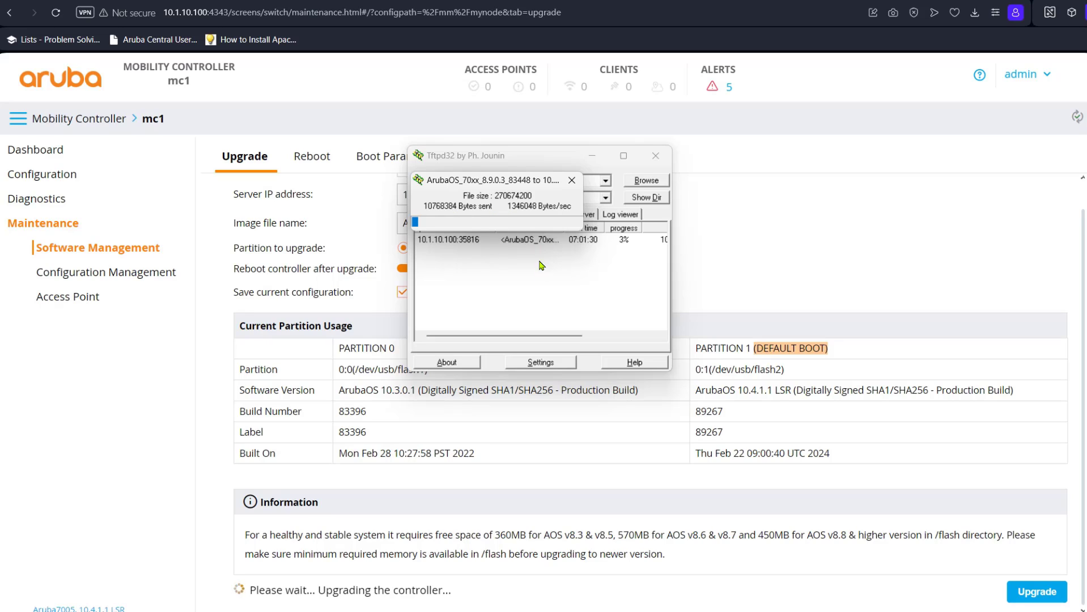
{"action": "left_click_drag", "start_coordinate": [514, 184], "coordinate": [553, 276]}
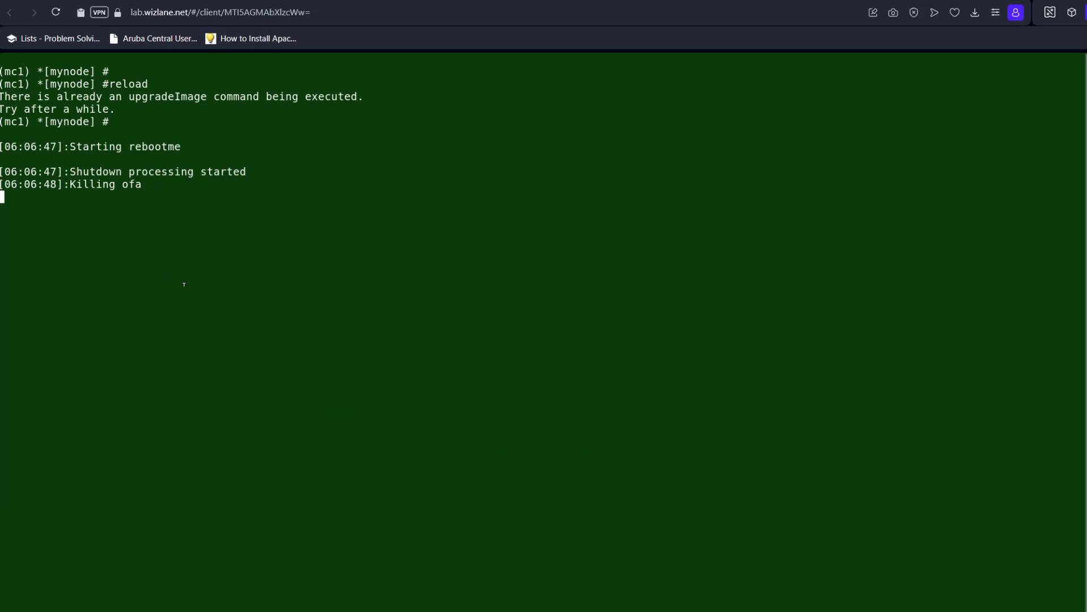
Review the reload command and the message that an upgradeImage is already running
{"action": "left_click_drag", "start_coordinate": [111, 80], "coordinate": [148, 78]}
{"action": "left_click_drag", "start_coordinate": [2, 97], "coordinate": [272, 96]}
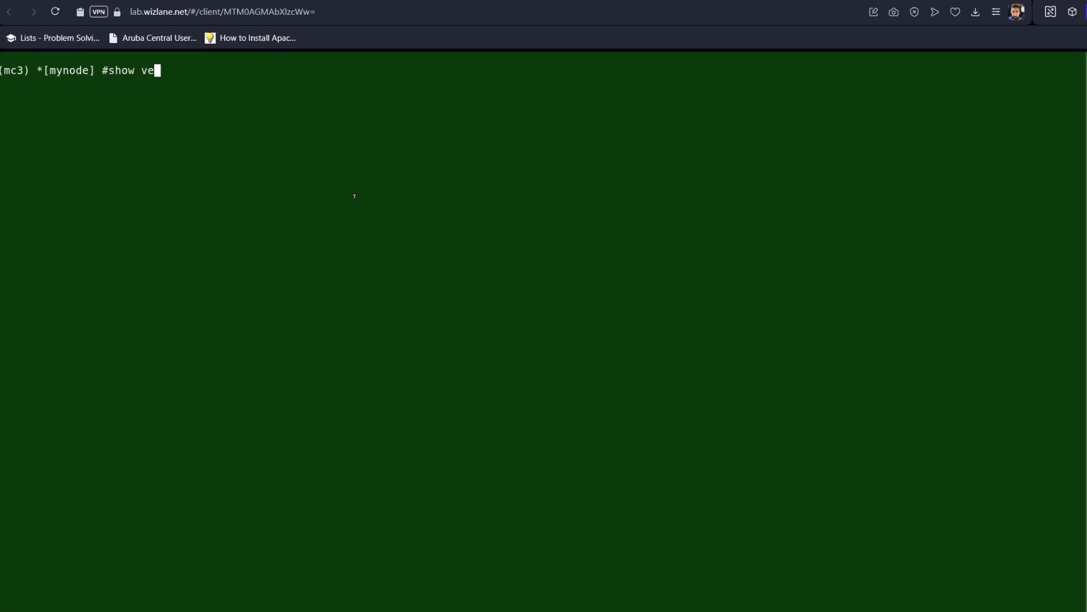
On mc3, run show version and show image version, noting flash2 holds no image
{"action": "key", "text": "Return"}
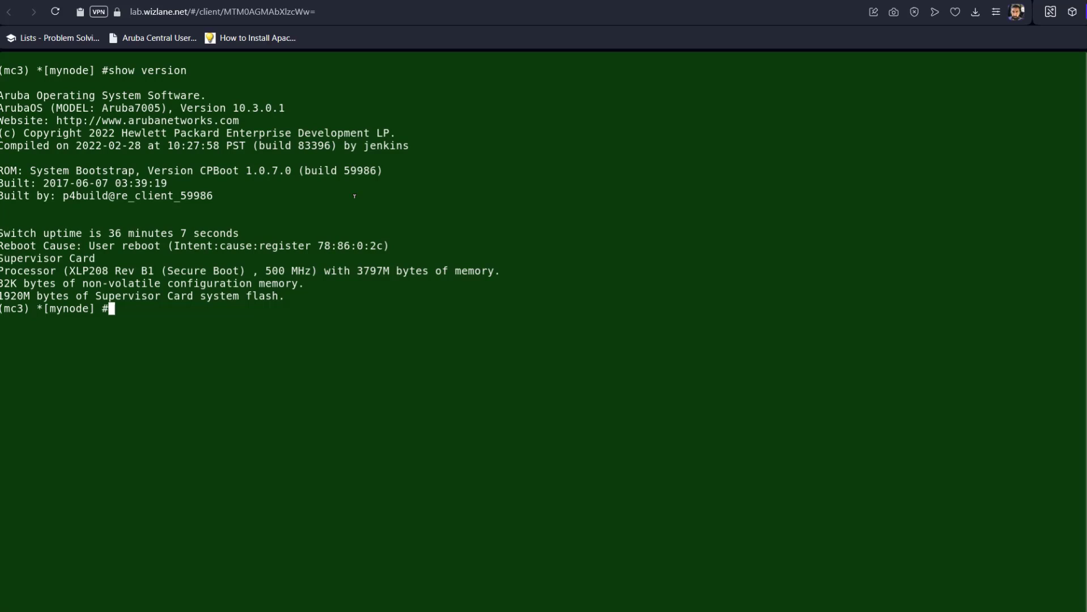
{"action": "type", "text": "show image version"}
{"action": "key", "text": "Return"}
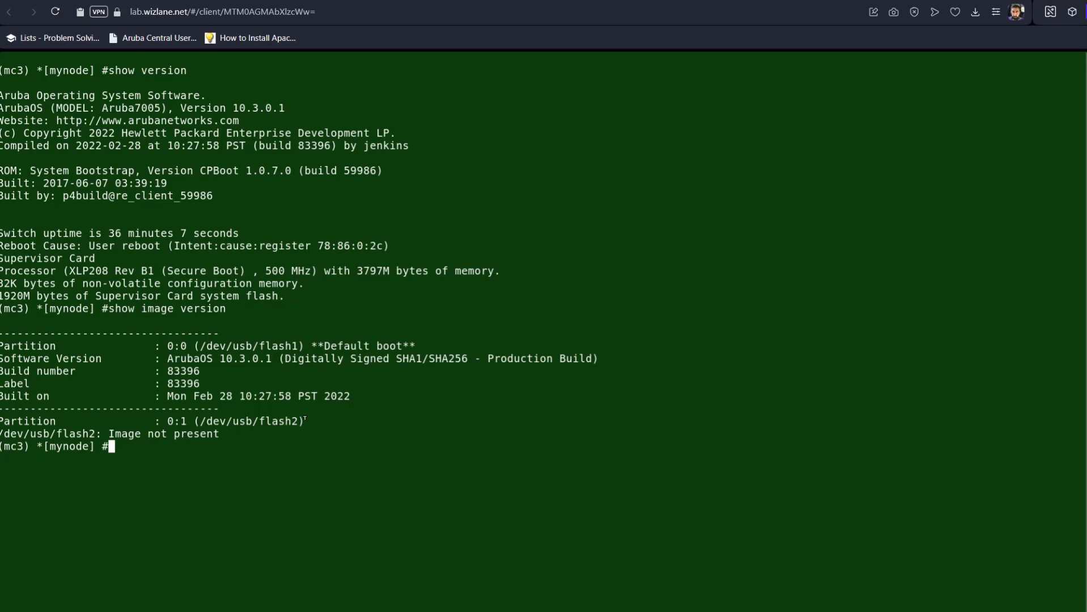
{"action": "left_click_drag", "start_coordinate": [305, 420], "coordinate": [3, 421]}
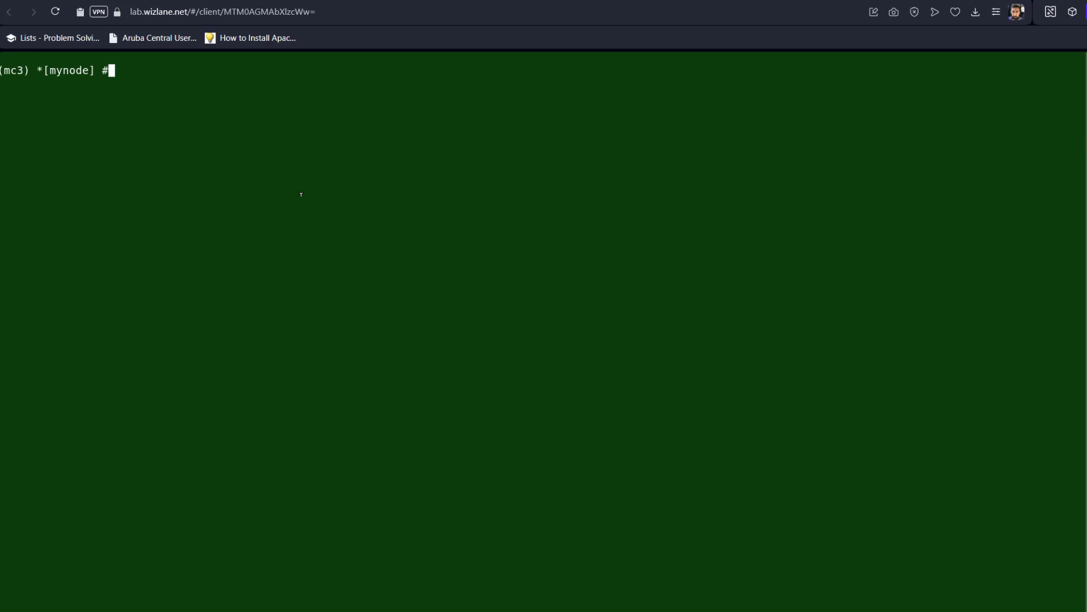
List mc3's boot partition images with 'show image version'
{"action": "type", "text": "show image version"}
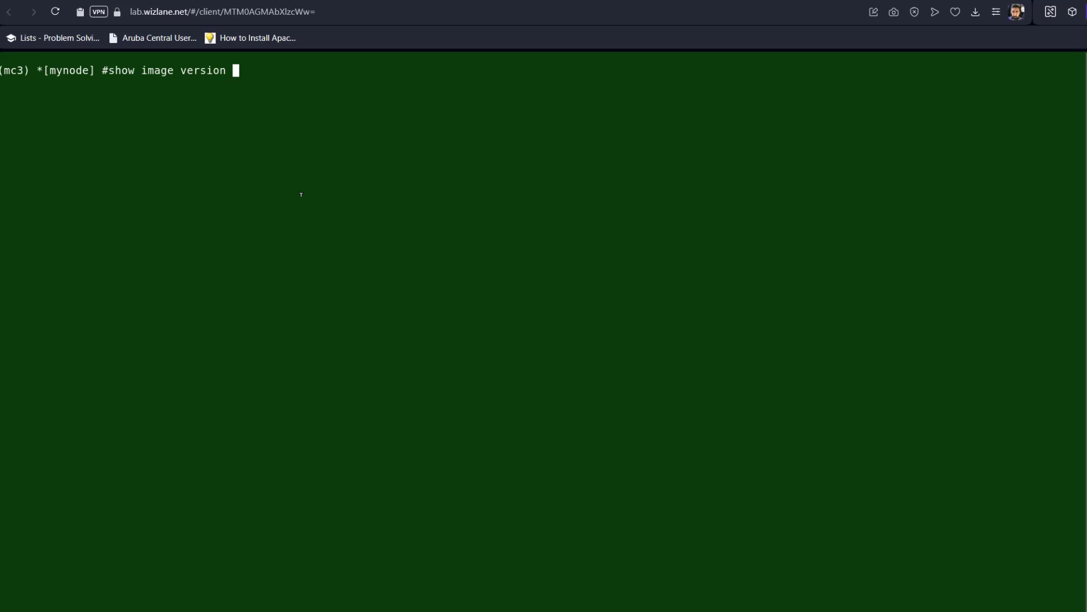
{"action": "key", "text": "Return"}
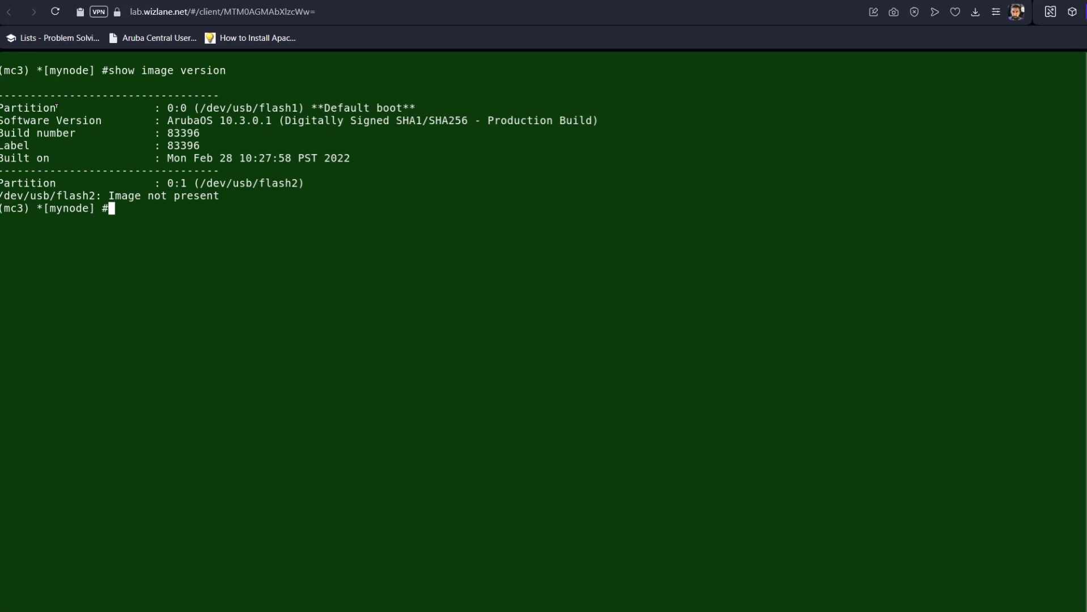
{"action": "left_click_drag", "start_coordinate": [166, 179], "coordinate": [301, 184]}
{"action": "left_click", "coordinate": [182, 241]}
Type 'copy tftp: 172.0.0.3 ArubaOS_70xx_8.9.0.3_83448' at the prompt without running it
{"action": "type", "text": "copy tftp: 172.0.0.3"}
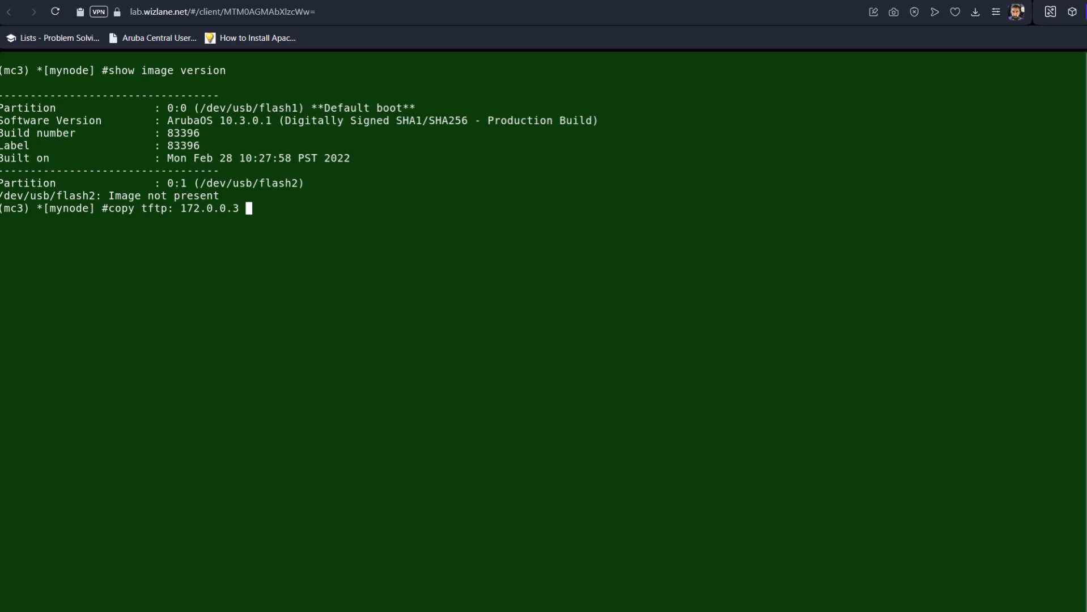
{"action": "type", "text": "0:1 (/dev/usb/flash2)"}
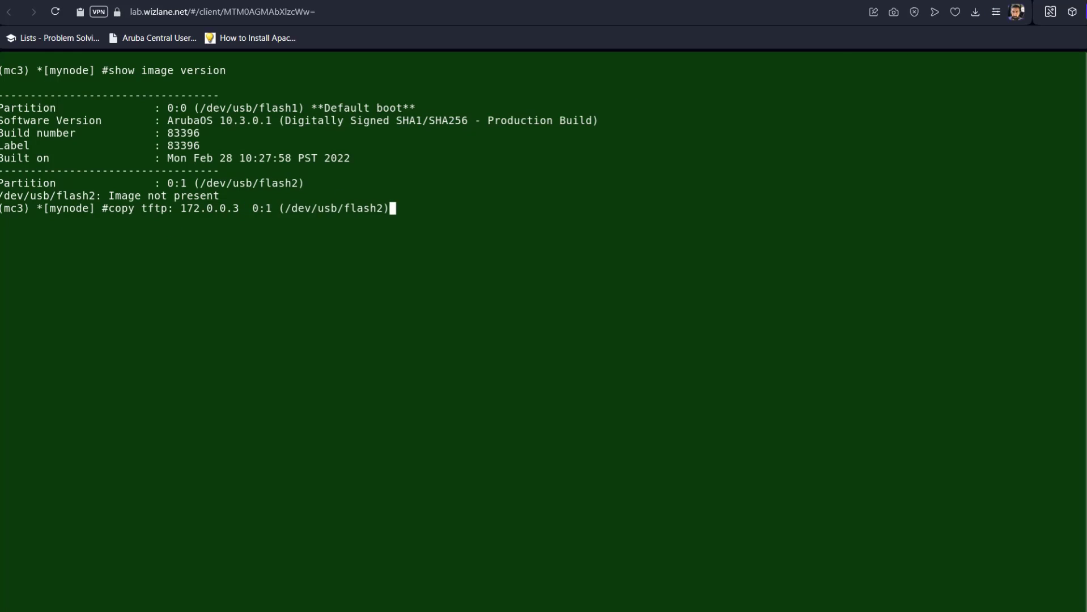
{"action": "key", "text": "BackSpace"}
{"action": "key", "text": "BackSpace"}
{"action": "key", "text": "BackSpace"}
{"action": "key", "text": "BackSpace"}
{"action": "key", "text": "BackSpace"}
{"action": "key", "text": "BackSpace"}
{"action": "key", "text": "BackSpace"}
{"action": "key", "text": "BackSpace"}
{"action": "key", "text": "BackSpace"}
{"action": "key", "text": "BackSpace"}
{"action": "key", "text": "BackSpace"}
{"action": "key", "text": "BackSpace"}
{"action": "key", "text": "BackSpace"}
{"action": "key", "text": "BackSpace"}
{"action": "key", "text": "BackSpace"}
{"action": "key", "text": "BackSpace"}
{"action": "key", "text": "BackSpace"}
{"action": "key", "text": "BackSpace"}
{"action": "key", "text": "BackSpace"}
{"action": "key", "text": "BackSpace"}
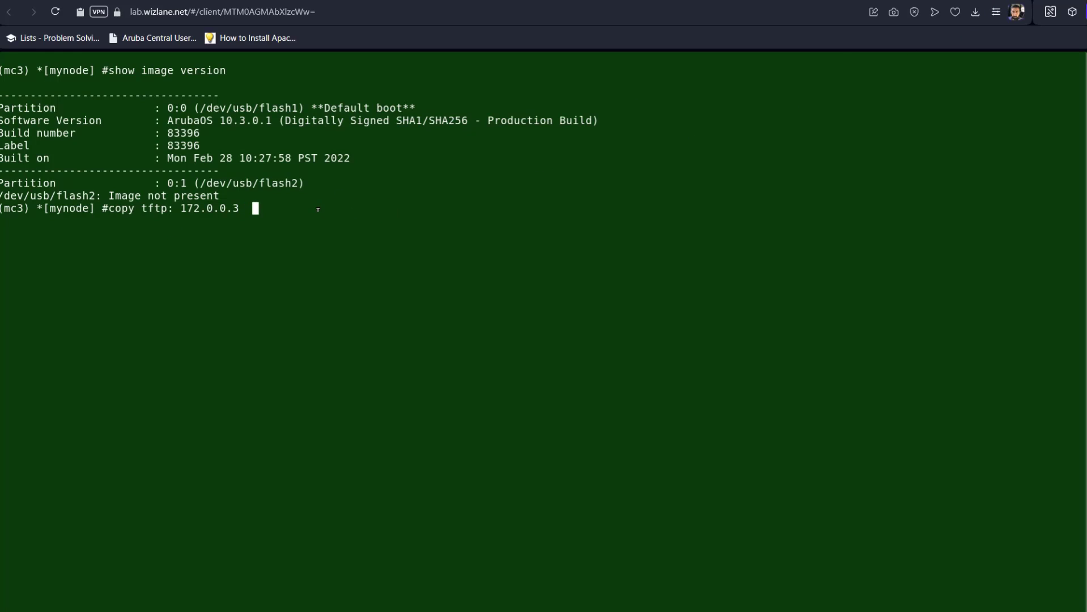
{"action": "type", "text": "ArubaOS_70xx_8.9.0.3_83448"}
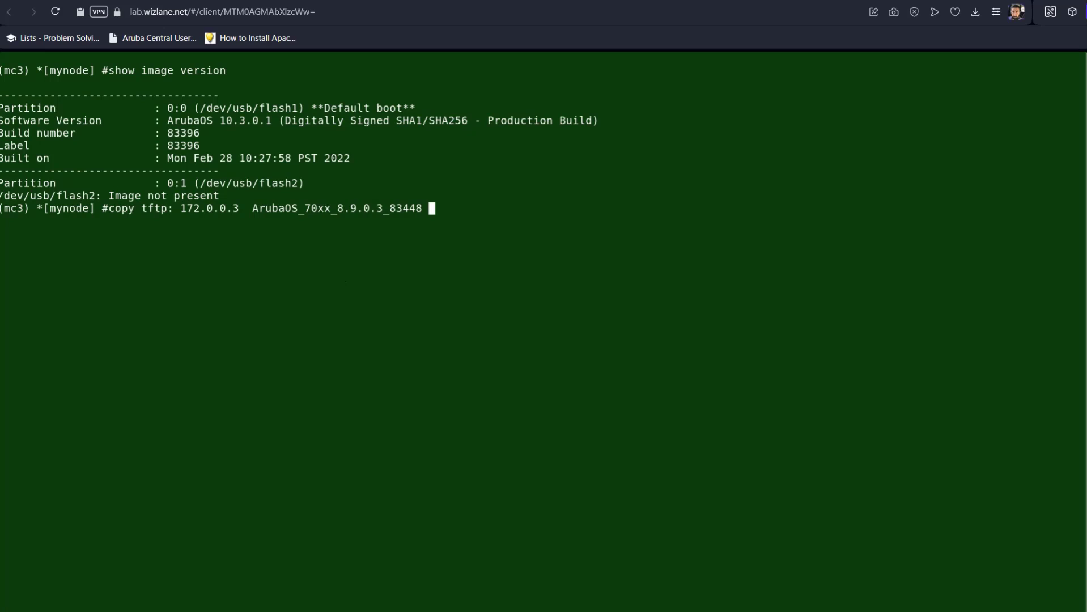
Copy the ArubaOS_70xx_8.9.0.3_83448 image to system partition 1 and watch the TFTP transfer finish
{"action": "key", "text": "question"}
{"action": "type", "text": "sy"}
{"action": "key", "text": "Tab"}
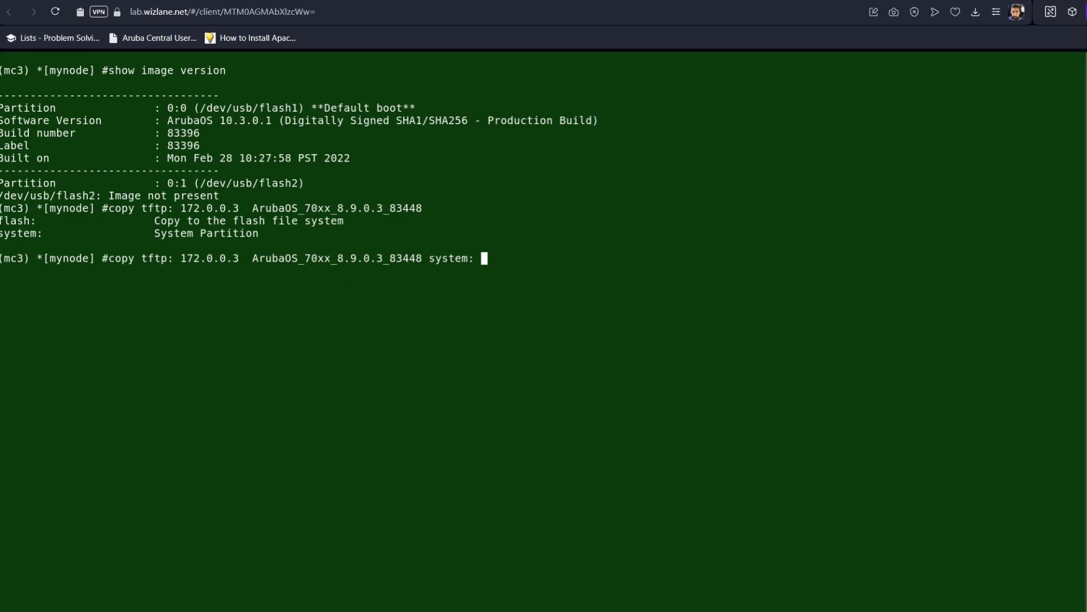
{"action": "type", "text": "p"}
{"action": "key", "text": "Tab"}
{"action": "type", "text": "1"}
{"action": "key", "text": "Return"}
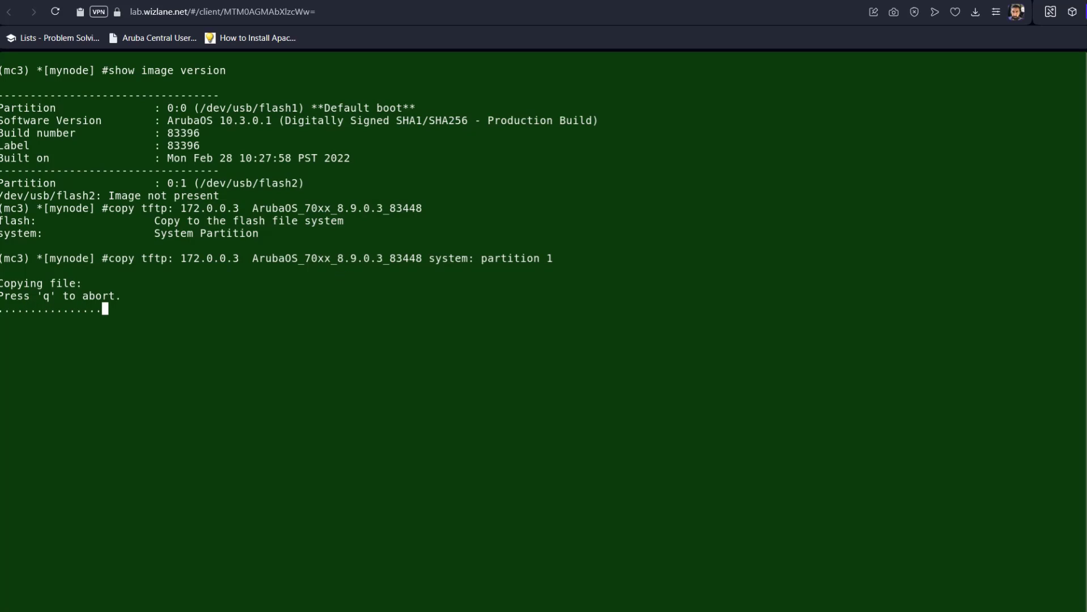
{"action": "left_click", "coordinate": [353, 594]}
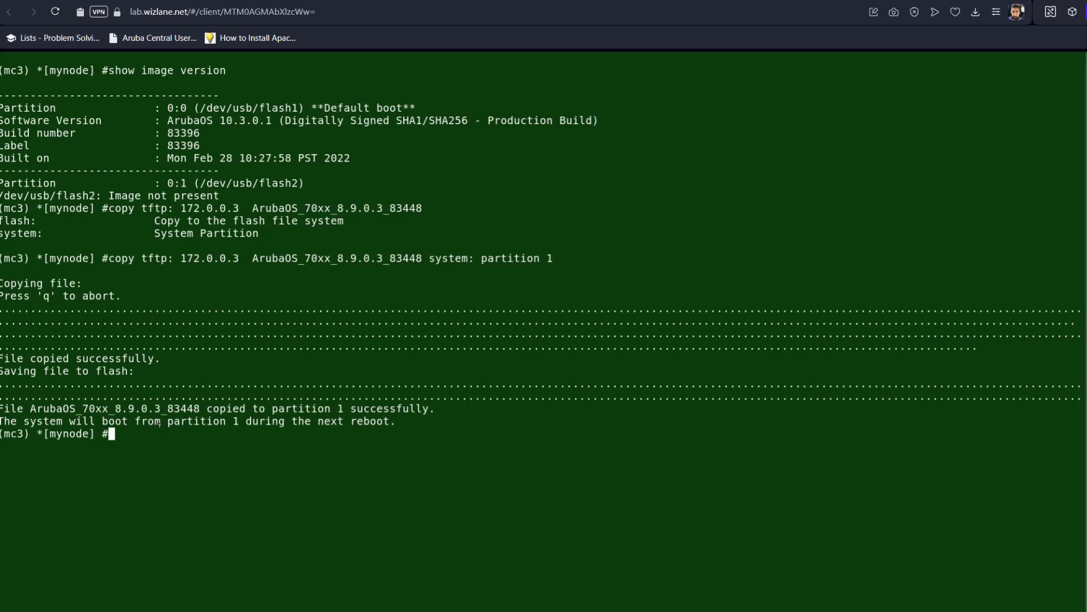
{"action": "left_click_drag", "start_coordinate": [206, 421], "coordinate": [412, 422]}
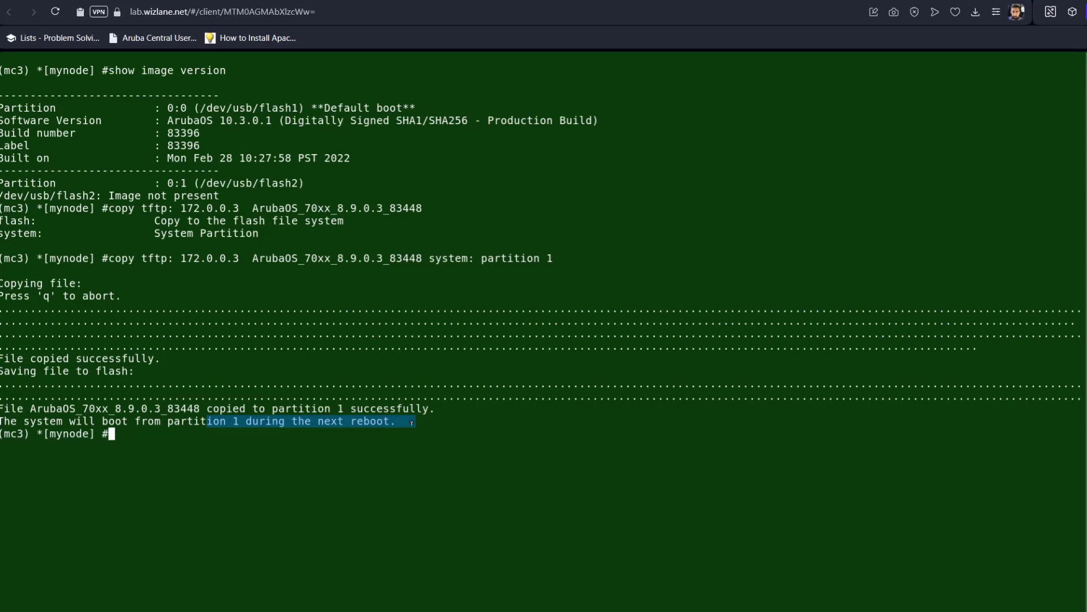
Run show image version to confirm partition 0:1 holds 8.9.0.3 as default boot
{"action": "left_click", "coordinate": [394, 432]}
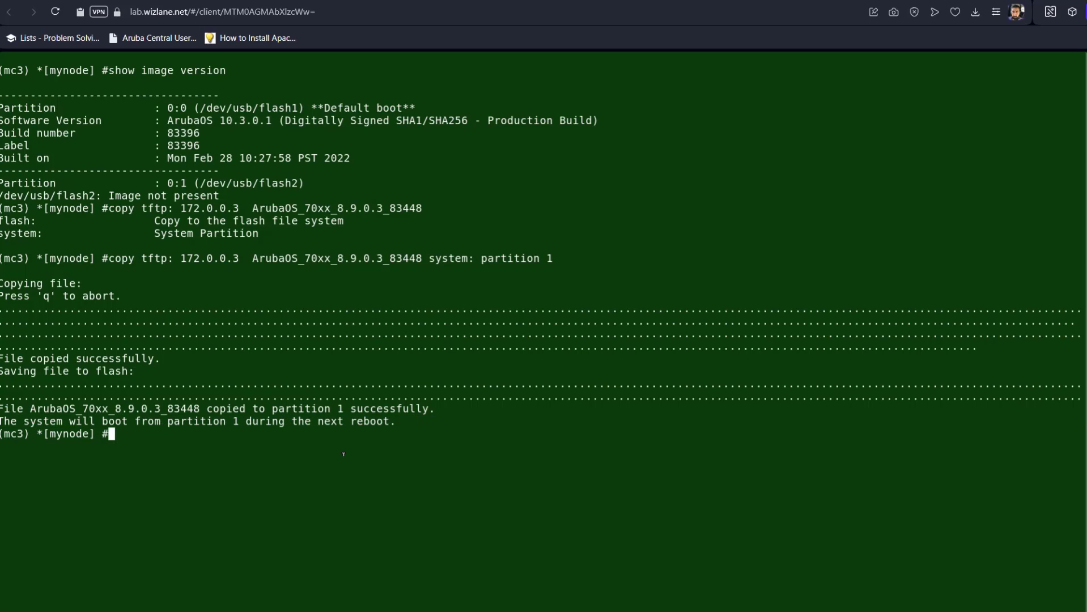
{"action": "type", "text": "show image version"}
{"action": "key", "text": "Return"}
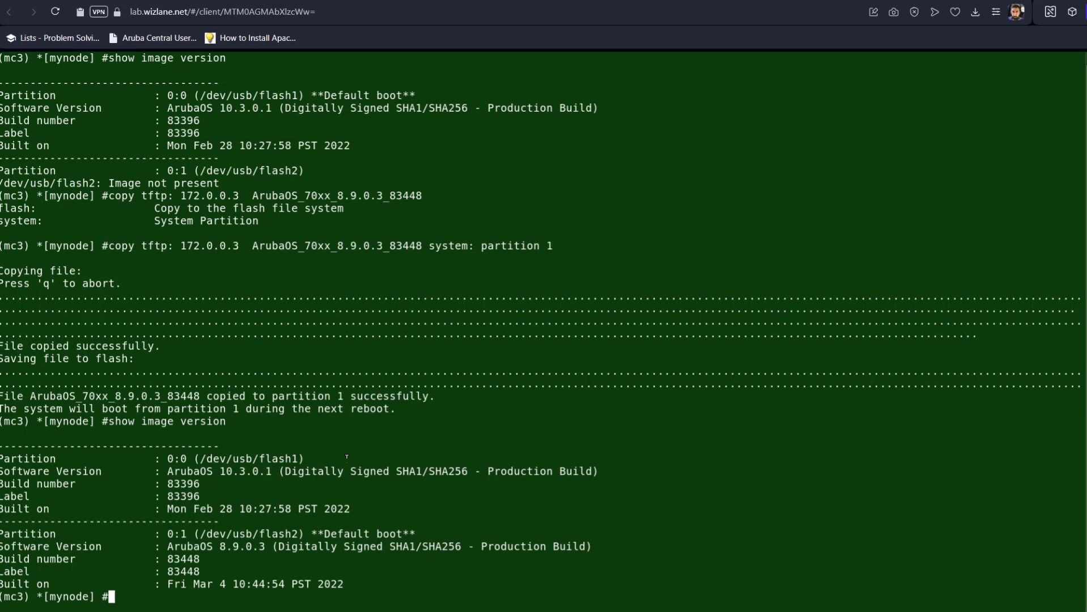
{"action": "left_click_drag", "start_coordinate": [426, 533], "coordinate": [292, 532]}
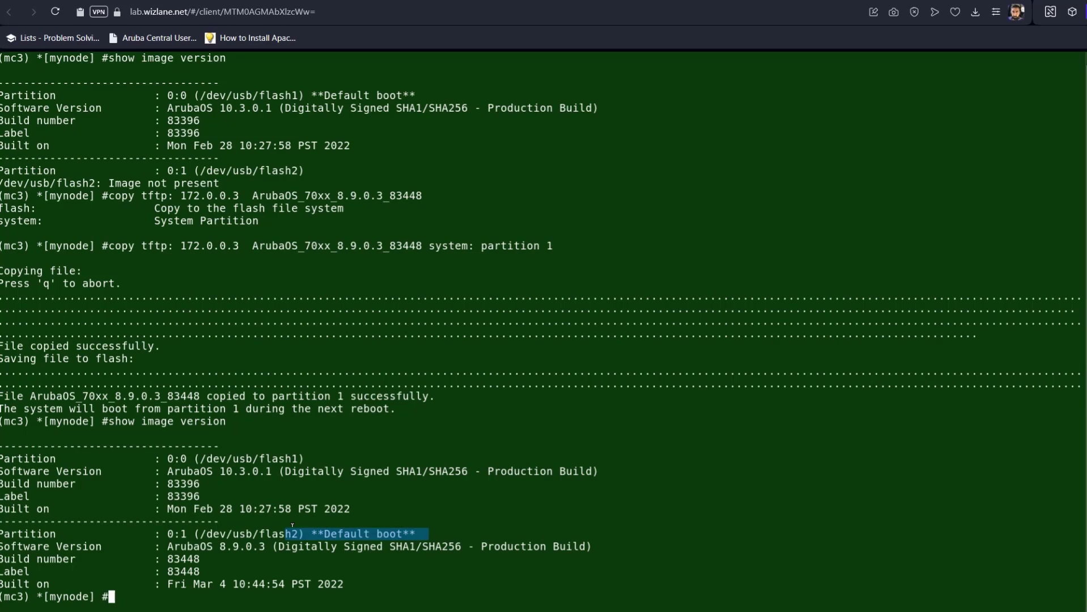
Check show image and show version, noting the controller still runs 10.3.0.1
{"action": "type", "text": "reloa"}
{"action": "key", "text": "BackSpace"}
{"action": "key", "text": "BackSpace"}
{"action": "key", "text": "BackSpace"}
{"action": "key", "text": "BackSpace"}
{"action": "key", "text": "BackSpace"}
{"action": "type", "text": "show image"}
{"action": "key", "text": "Return"}
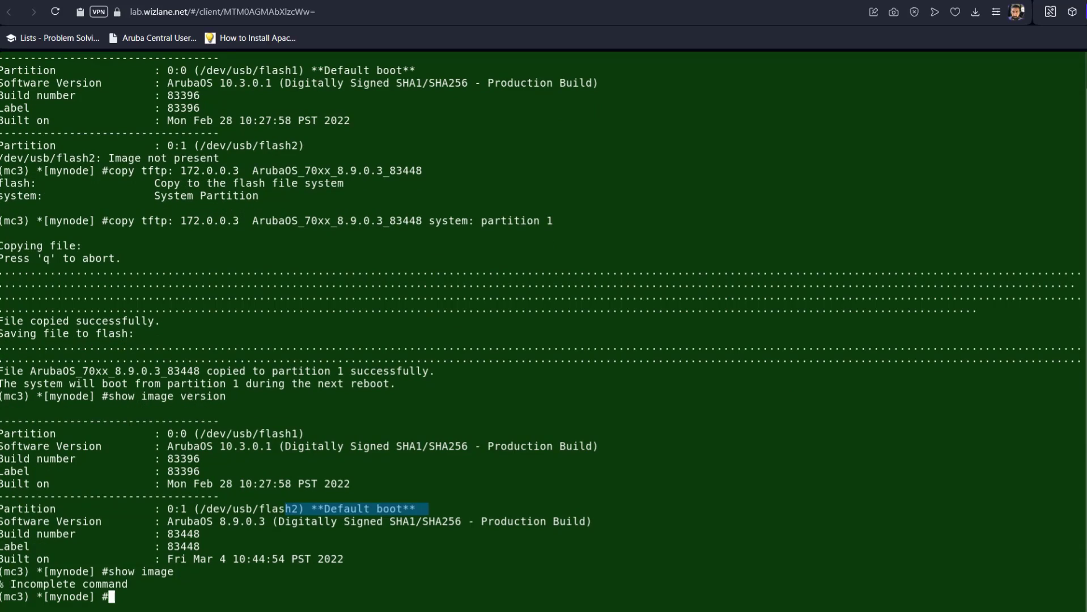
{"action": "type", "text": "show version"}
{"action": "key", "text": "Return"}
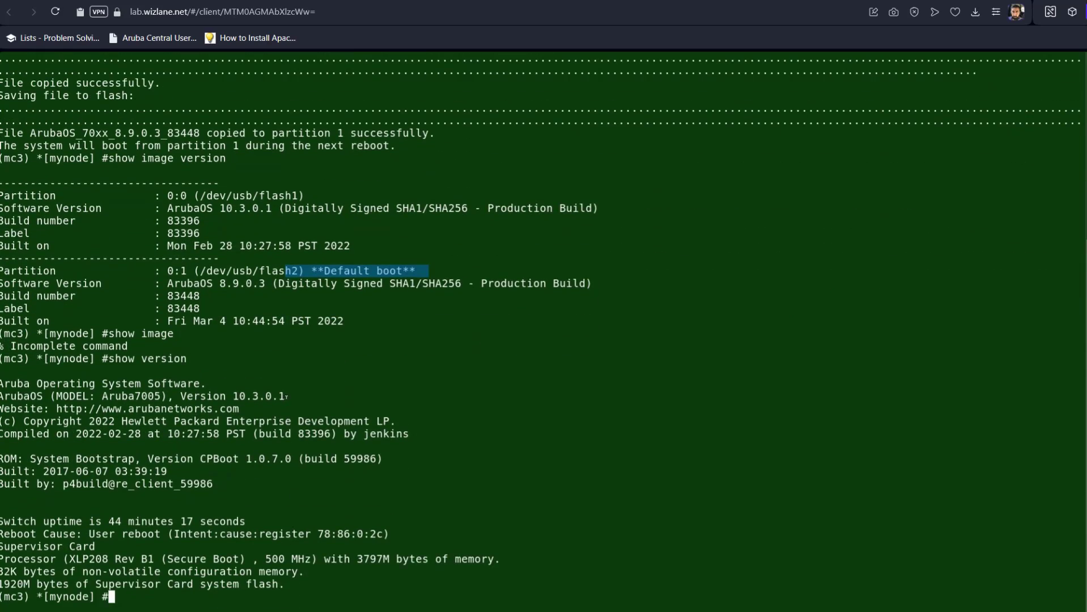
{"action": "left_click_drag", "start_coordinate": [286, 397], "coordinate": [222, 396]}
Reload the controller, confirming the restart with y
{"action": "type", "text": "reload"}
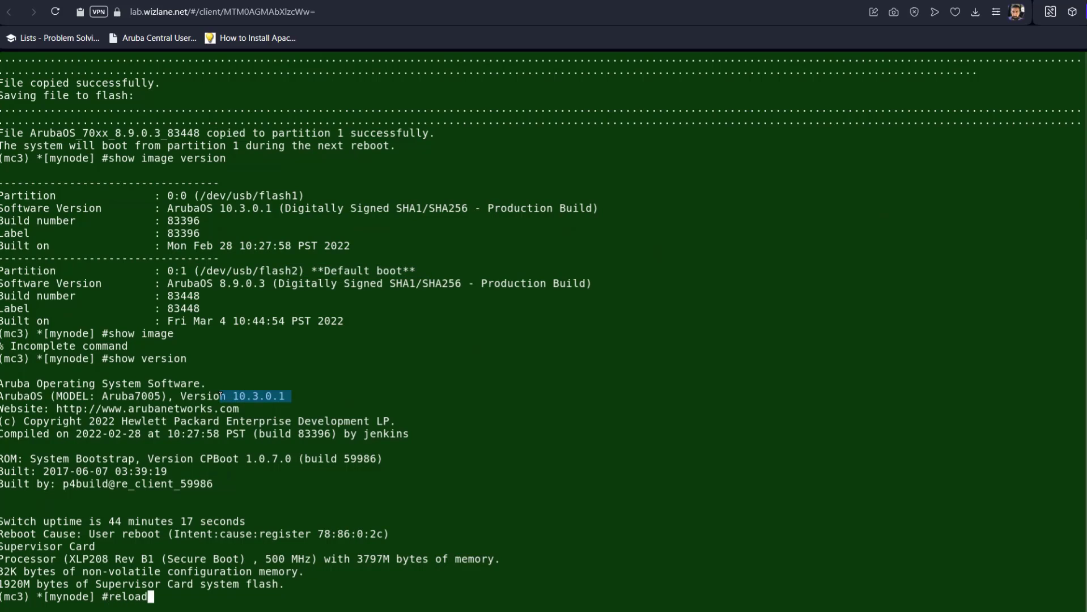
{"action": "key", "text": "Return"}
{"action": "type", "text": "y"}
{"action": "key", "text": "Return"}
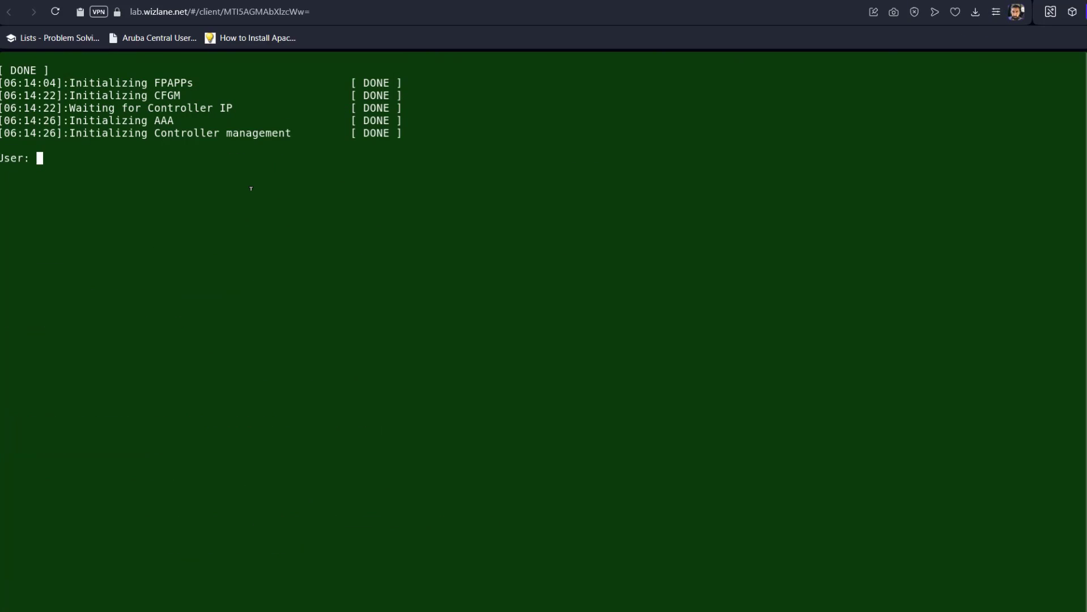
Log in to mc1 as admin and confirm 8.9.0.3 is default boot, with 10.4.1.1 on 0:1
{"action": "type", "text": "admin"}
{"action": "key", "text": "Return"}
{"action": "key", "text": "Return"}
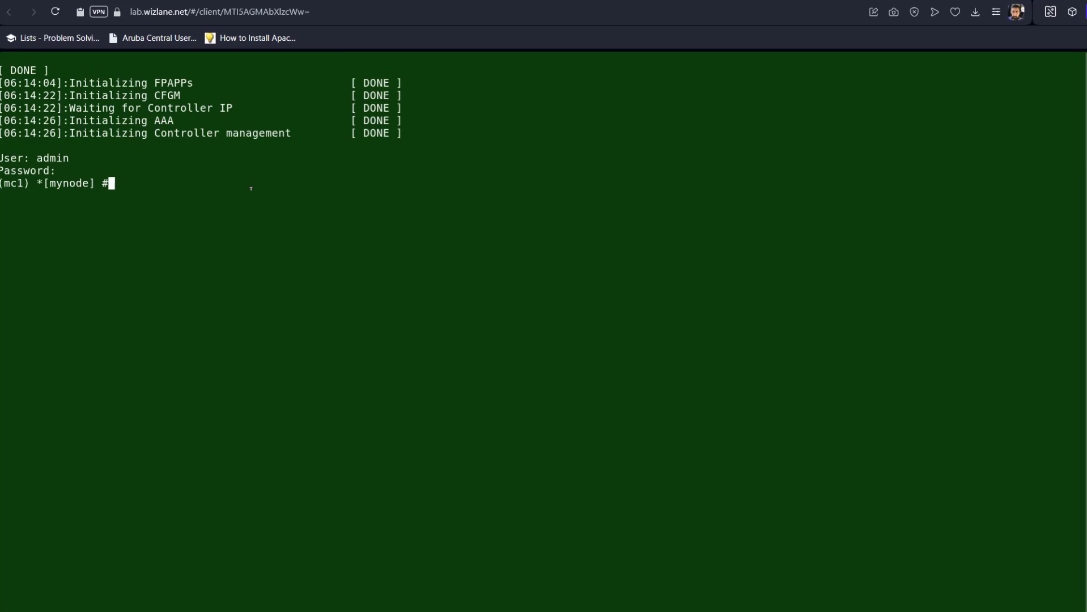
{"action": "type", "text": "show version"}
{"action": "key", "text": "Return"}
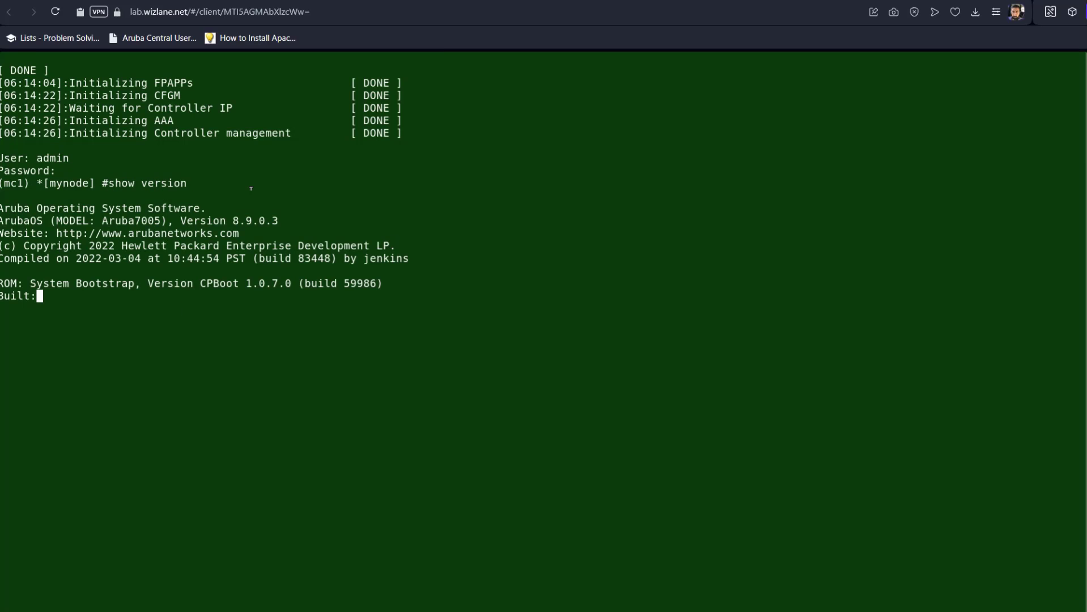
{"action": "type", "text": "sho"}
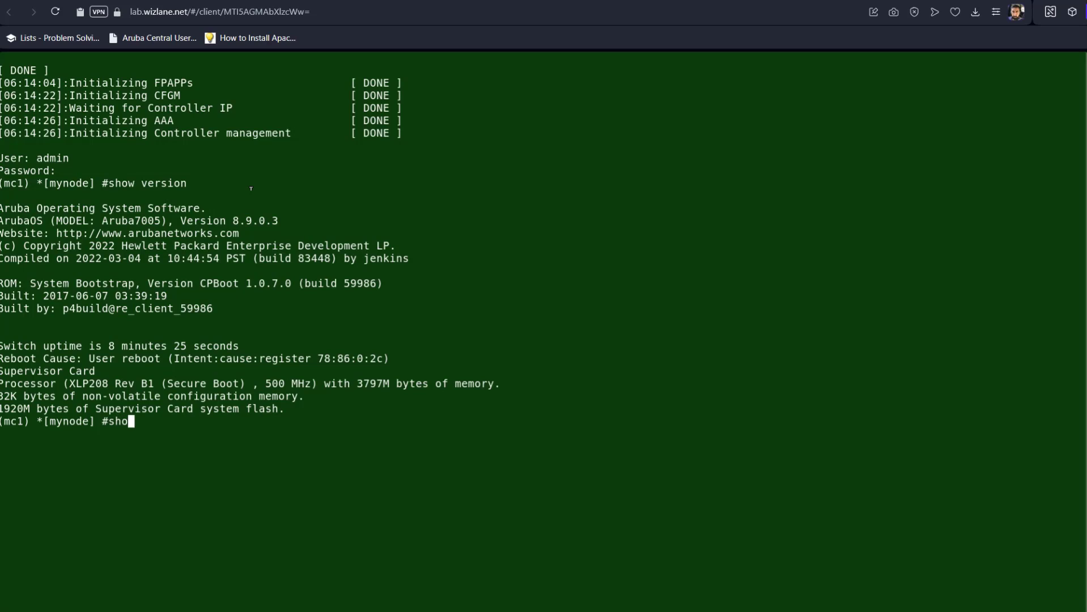
{"action": "type", "text": "w image version"}
{"action": "key", "text": "Return"}
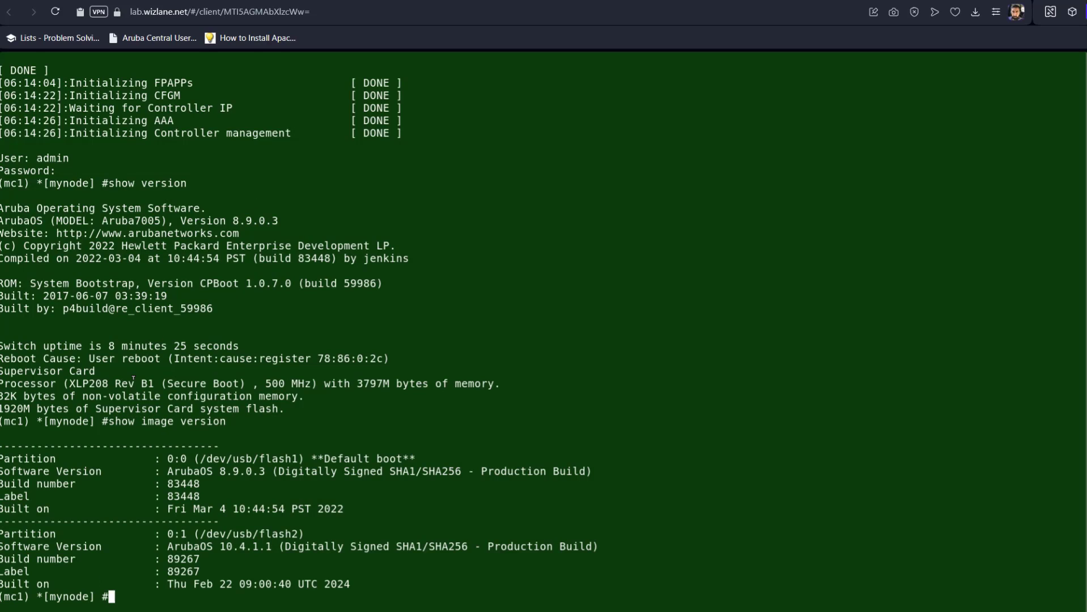
{"action": "left_click_drag", "start_coordinate": [217, 546], "coordinate": [246, 546]}
{"action": "left_click_drag", "start_coordinate": [221, 471], "coordinate": [270, 472]}
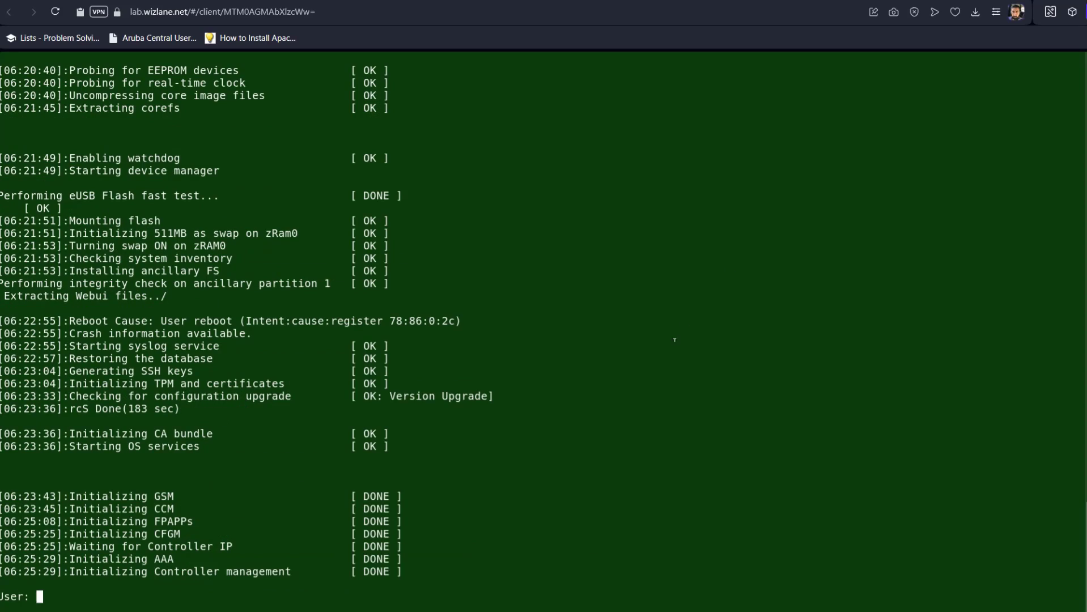
Log in to mc3 as admin and confirm its default boot and running version is 8.9.0.3
{"action": "type", "text": "admin"}
{"action": "key", "text": "Return"}
{"action": "key", "text": "Return"}
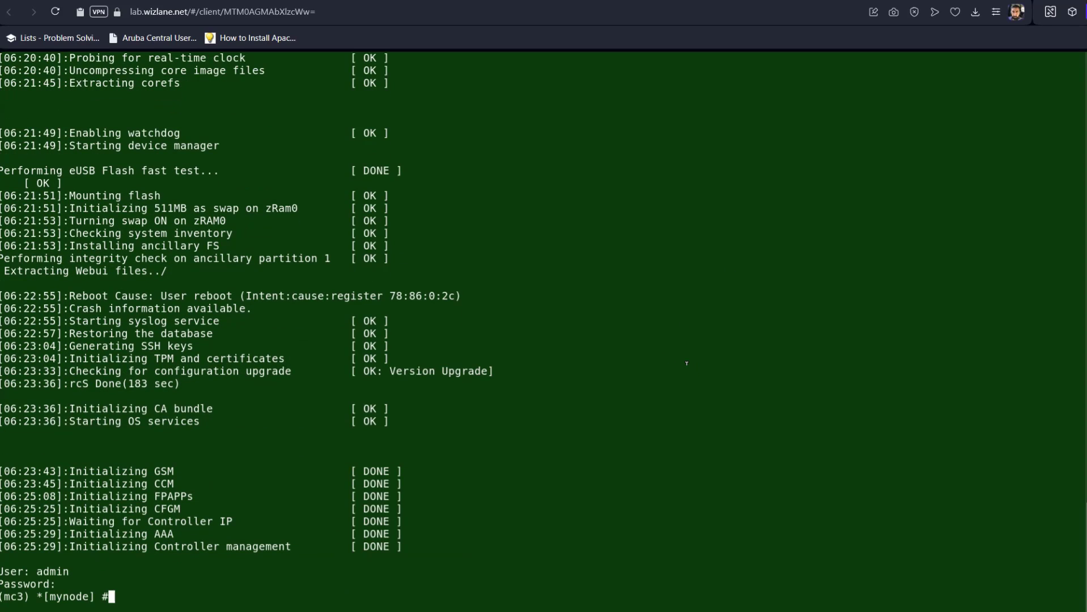
{"action": "type", "text": "show image version"}
{"action": "key", "text": "Return"}
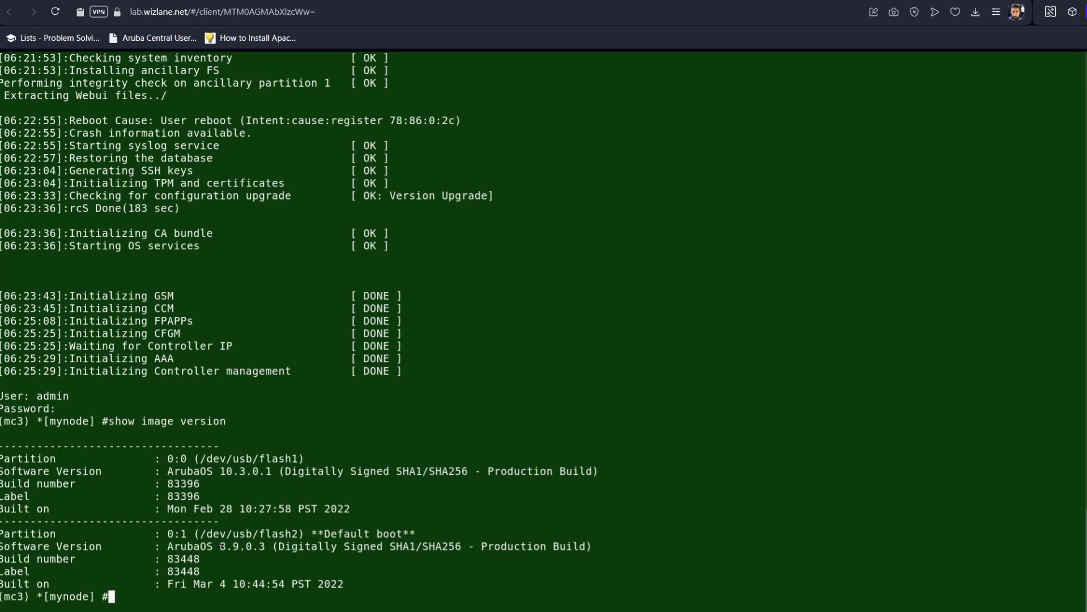
{"action": "left_click_drag", "start_coordinate": [221, 546], "coordinate": [256, 545]}
{"action": "triple_click", "coordinate": [398, 526]}
{"action": "left_click", "coordinate": [350, 556]}
{"action": "type", "text": "show version"}
{"action": "key", "text": "Return"}
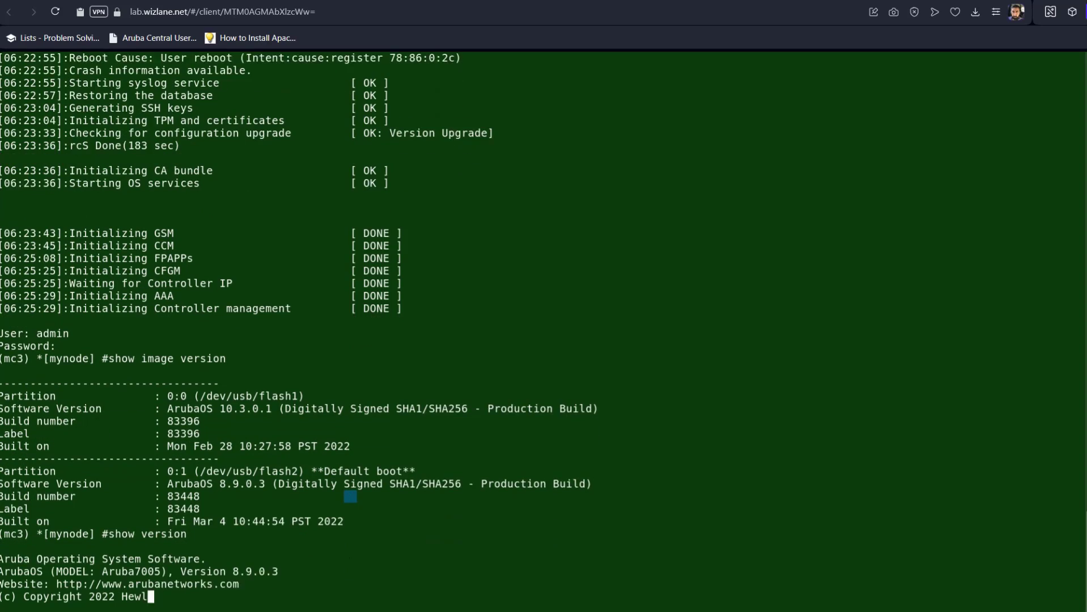
List mc1's full AP database with show ap database, ending at Total APs: 0
{"action": "key", "text": "ctrl+Tab"}
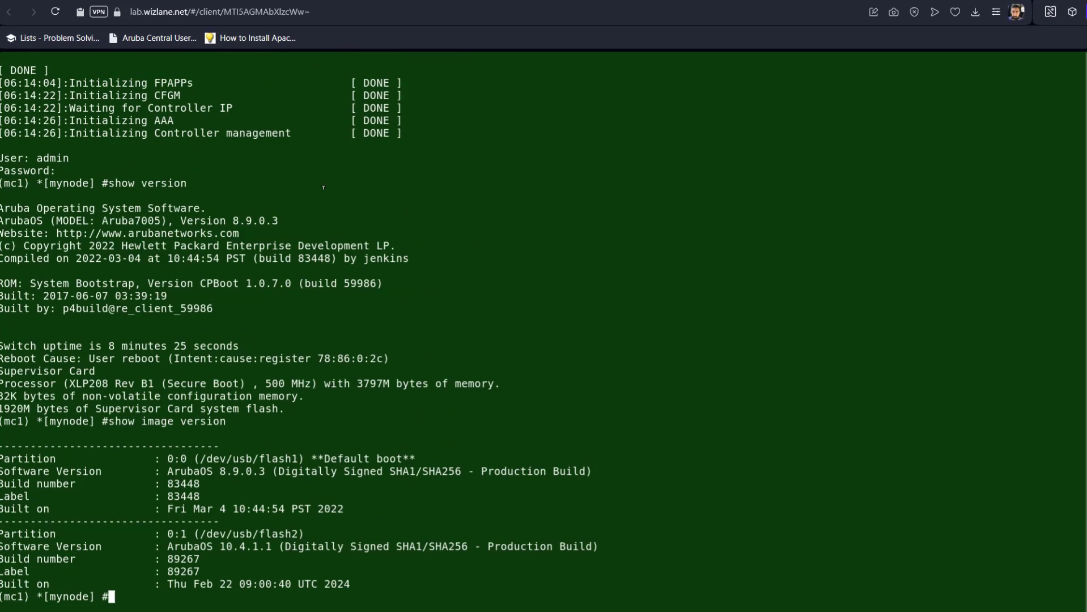
{"action": "type", "text": "show ap database"}
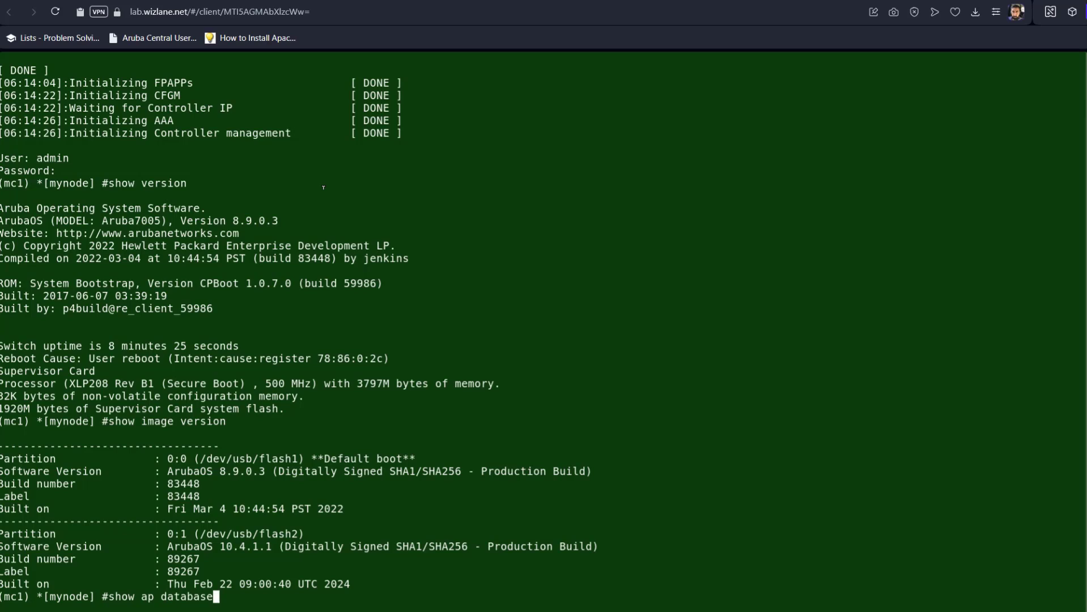
{"action": "key", "text": "Return"}
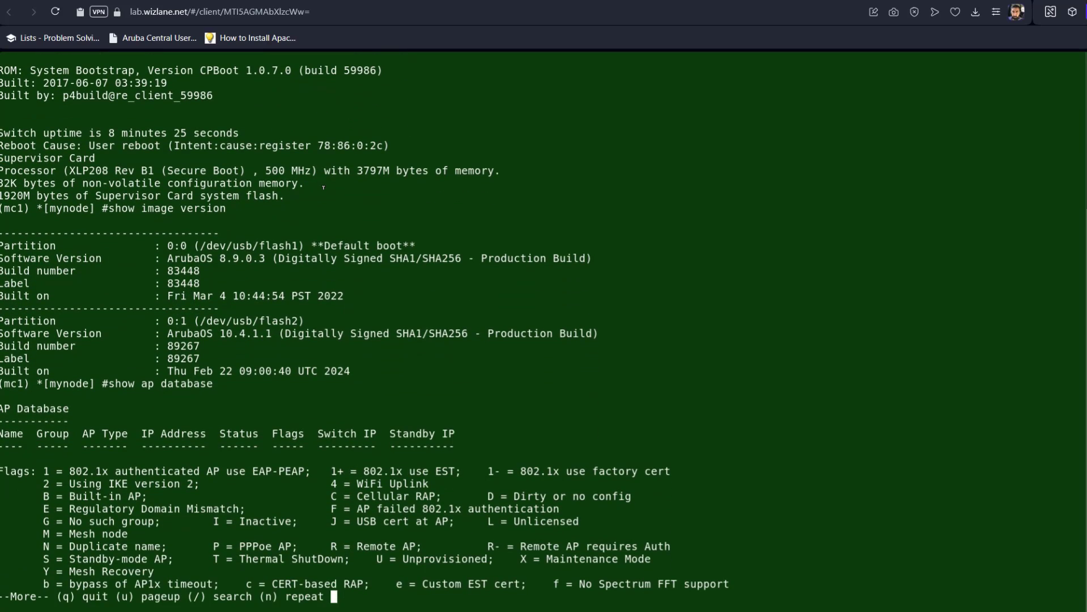
{"action": "key", "text": "space"}
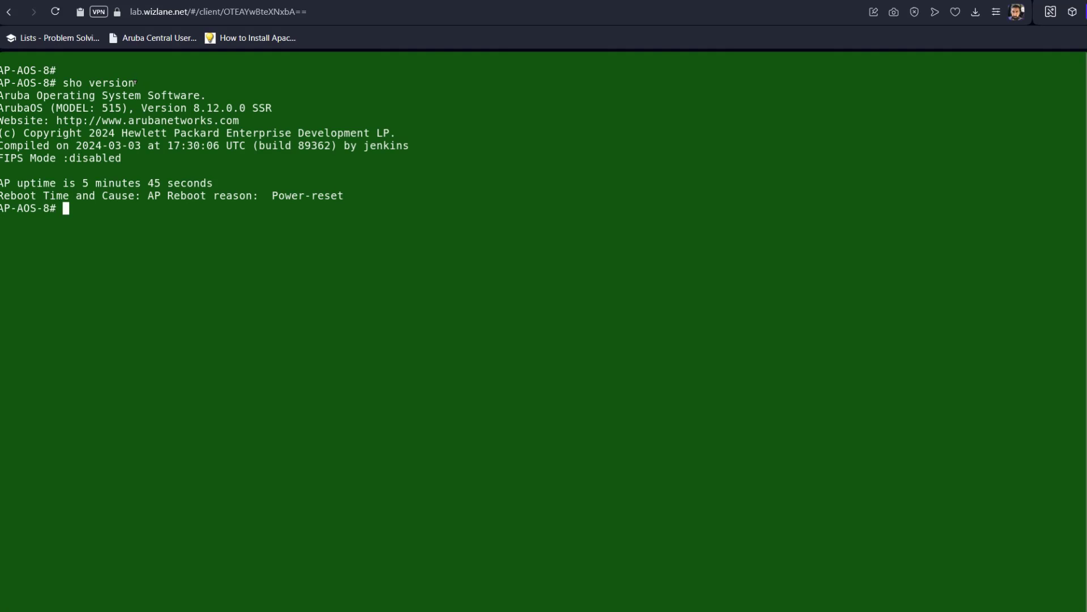
Note the AP's 8.12.0.0 version and model 515, then list its guest1-v8 network
{"action": "left_click_drag", "start_coordinate": [195, 106], "coordinate": [223, 106]}
{"action": "left_click", "coordinate": [230, 248]}
{"action": "left_click_drag", "start_coordinate": [99, 106], "coordinate": [119, 101]}
{"action": "left_click", "coordinate": [122, 272]}
{"action": "type", "text": "wr"}
{"action": "key", "text": "BackSpace"}
{"action": "key", "text": "BackSpace"}
{"action": "key", "text": "BackSpace"}
{"action": "type", "text": "show network"}
{"action": "key", "text": "Return"}
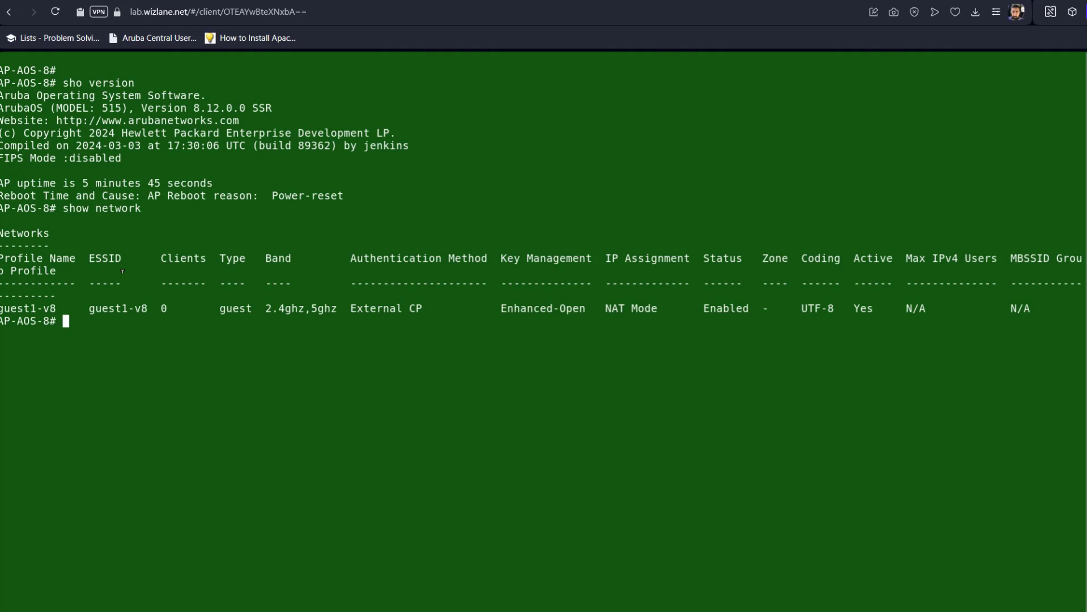
{"action": "key", "text": "Return"}
{"action": "key", "text": "Return"}
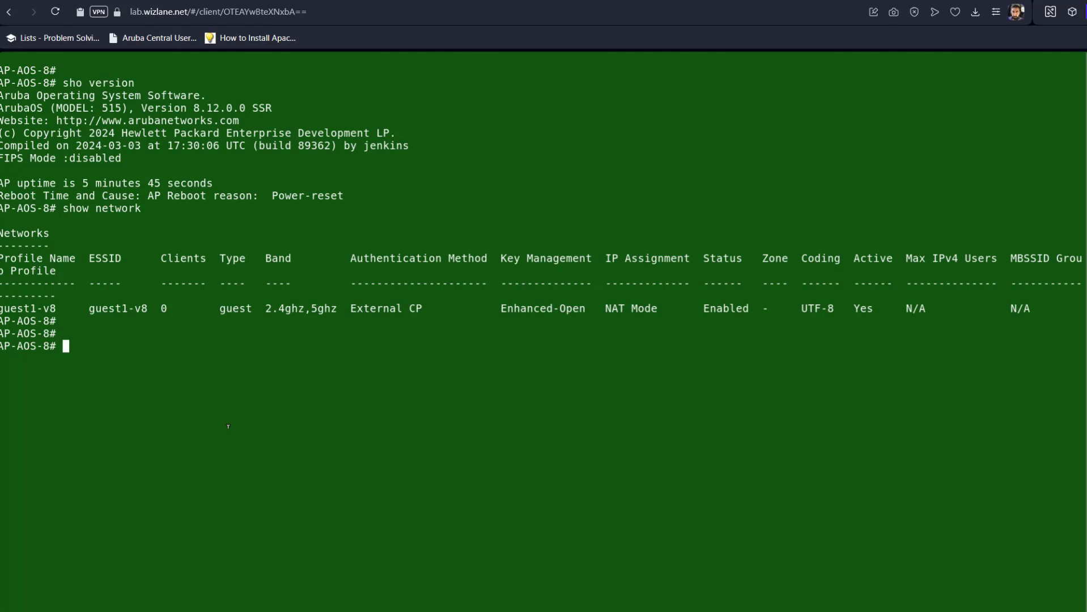
Erase the AP's entire configuration with wr erase all, confirming with y
{"action": "type", "text": "wr erase all"}
{"action": "key", "text": "Return"}
{"action": "type", "text": "y"}
{"action": "key", "text": "Return"}
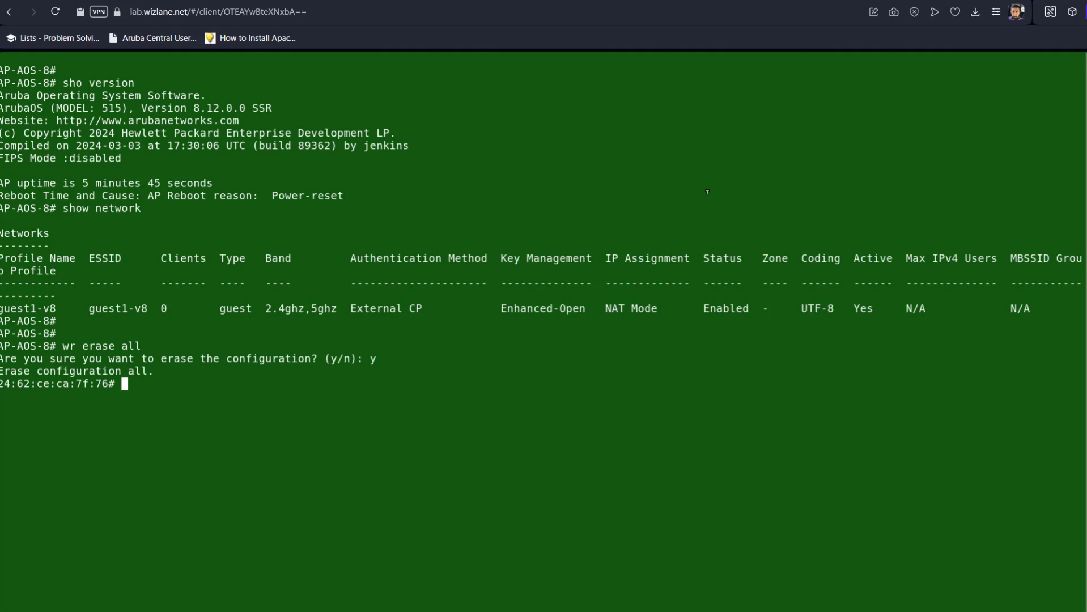
Check the erased AP's default SetMeUp network, then convert it to a campus AP for 10.1.10.100
{"action": "left_click_drag", "start_coordinate": [108, 384], "coordinate": [1, 383]}
{"action": "left_click", "coordinate": [204, 394]}
{"action": "type", "text": "sho net"}
{"action": "type", "text": "?"}
{"action": "type", "text": "work"}
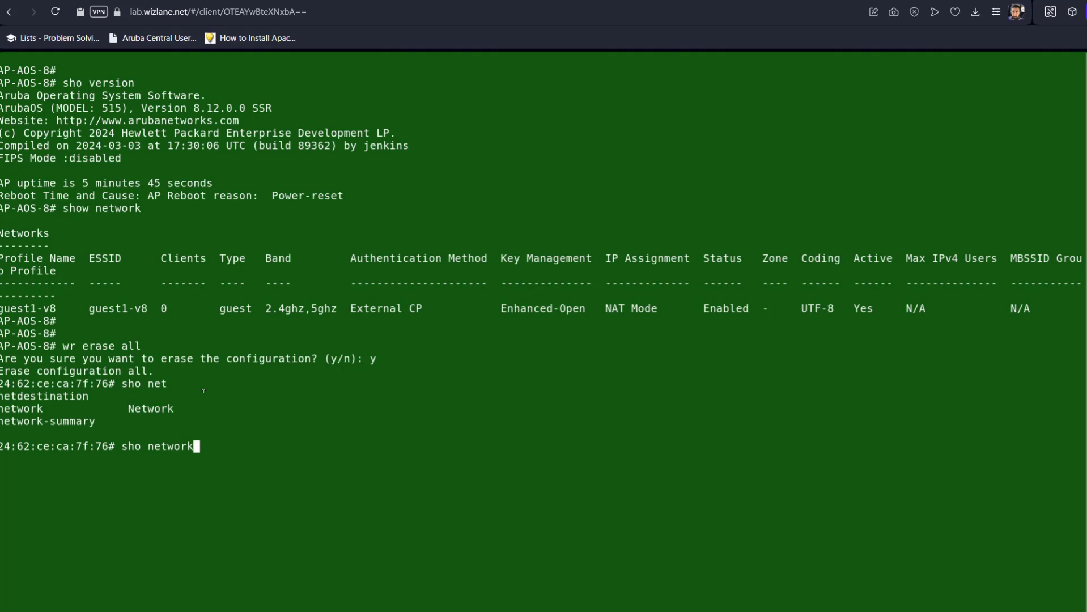
{"action": "key", "text": "Return"}
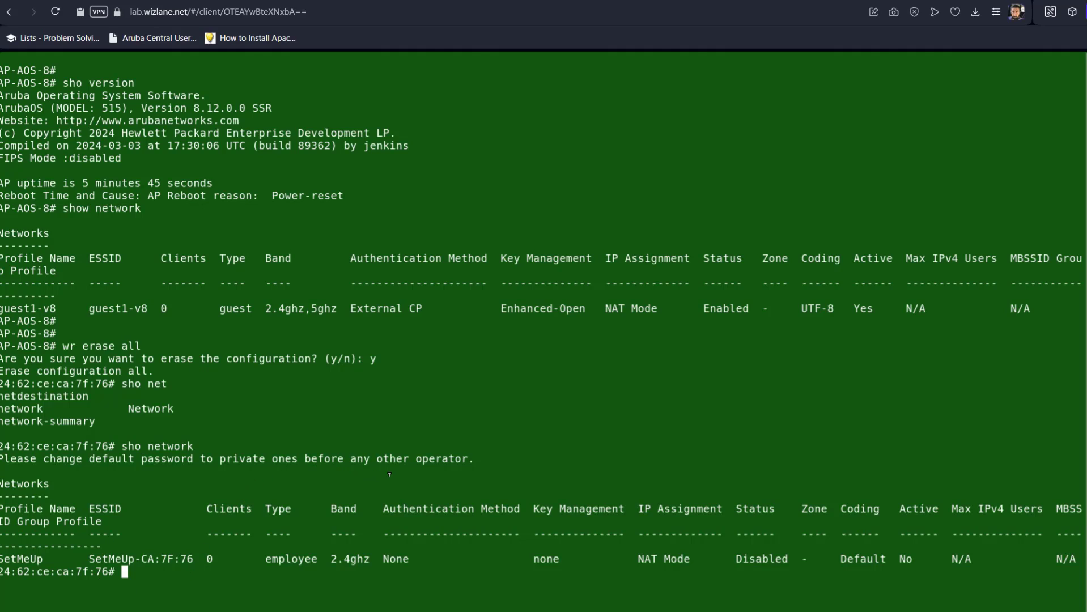
{"action": "type", "text": "convert-aos-ap cap "}
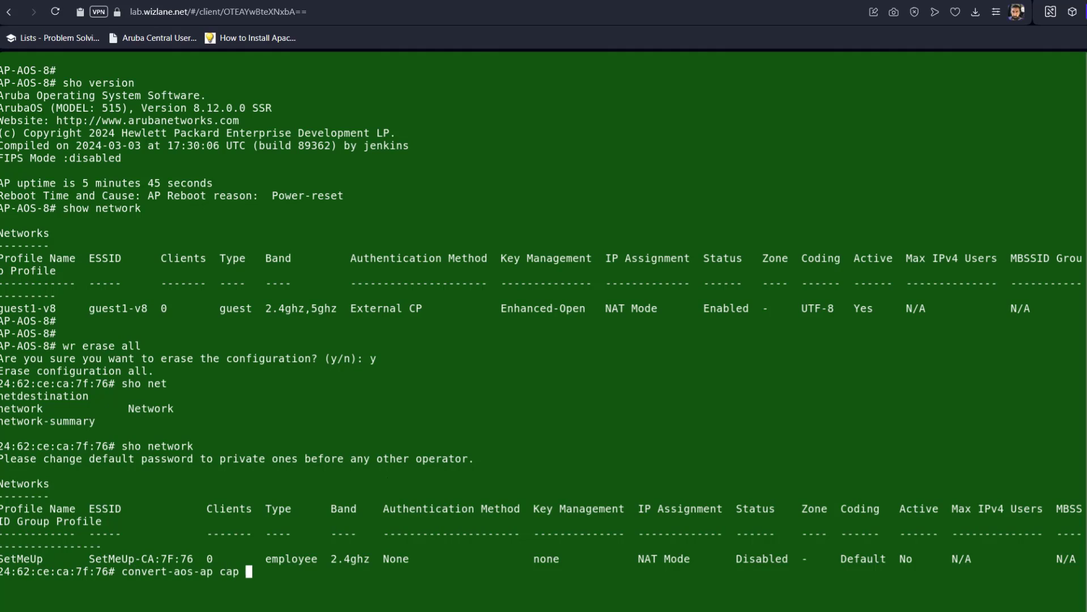
{"action": "type", "text": "10.1.10.100"}
{"action": "key", "text": "Return"}
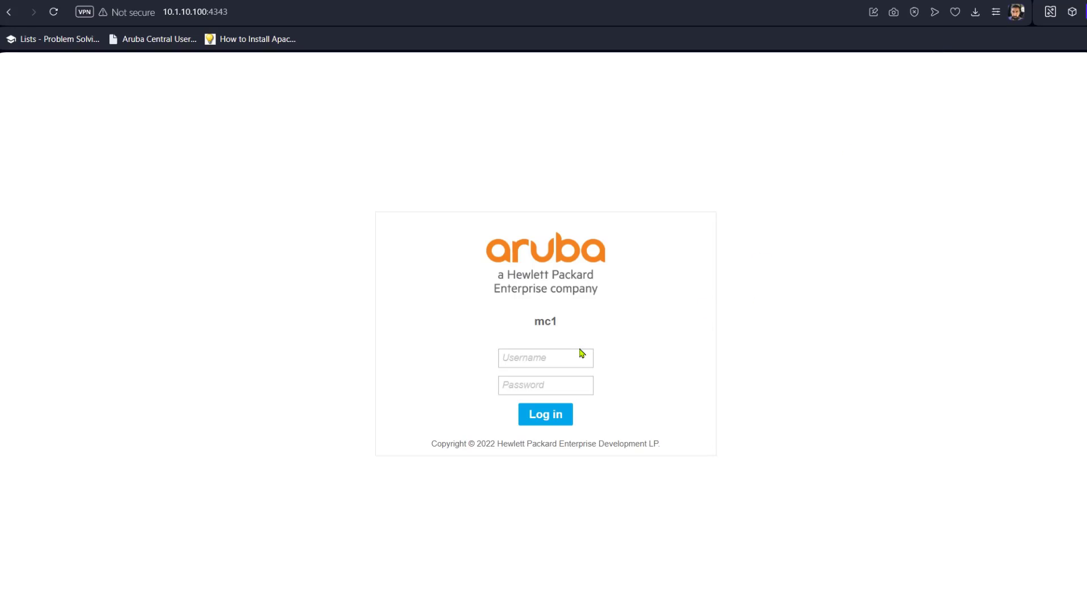
Sign in to mc1's WebUI as admin with the account password
{"action": "left_click", "coordinate": [575, 354]}
{"action": "type", "text": "admin"}
{"action": "key", "text": "Tab"}
{"action": "type", "text": "******"}
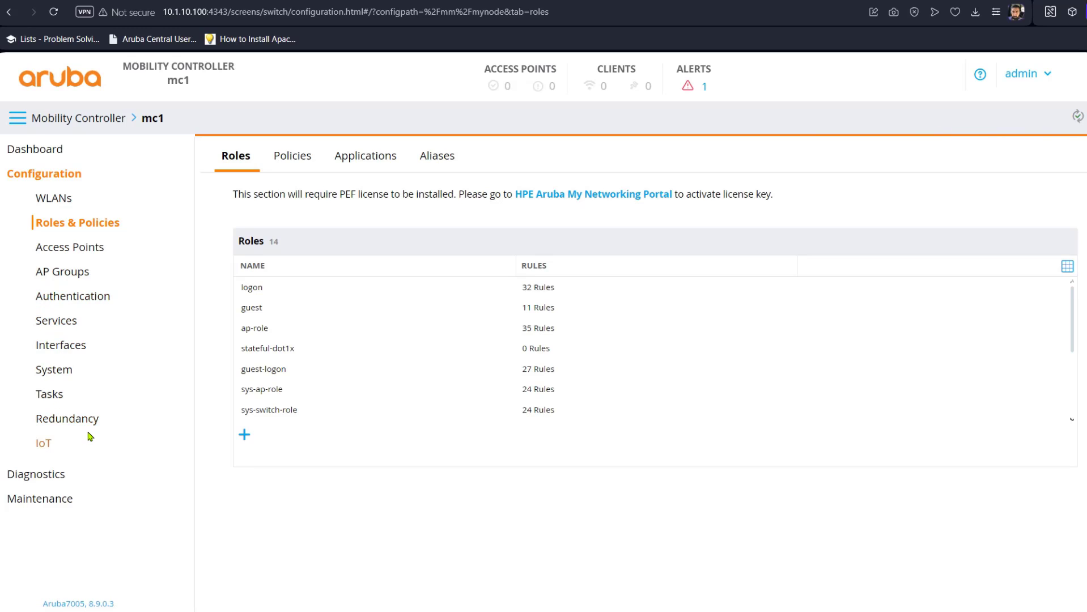
Enable auto cert provisioning in mc1's CPSec settings, submit, and deploy the pending change
{"action": "left_click", "coordinate": [63, 372]}
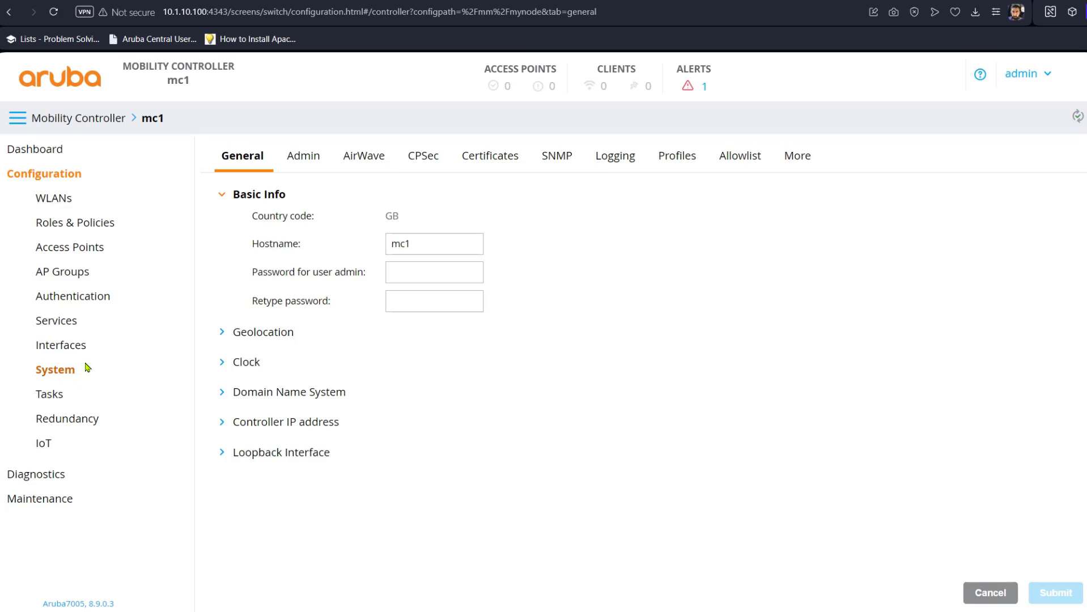
{"action": "left_click", "coordinate": [420, 156]}
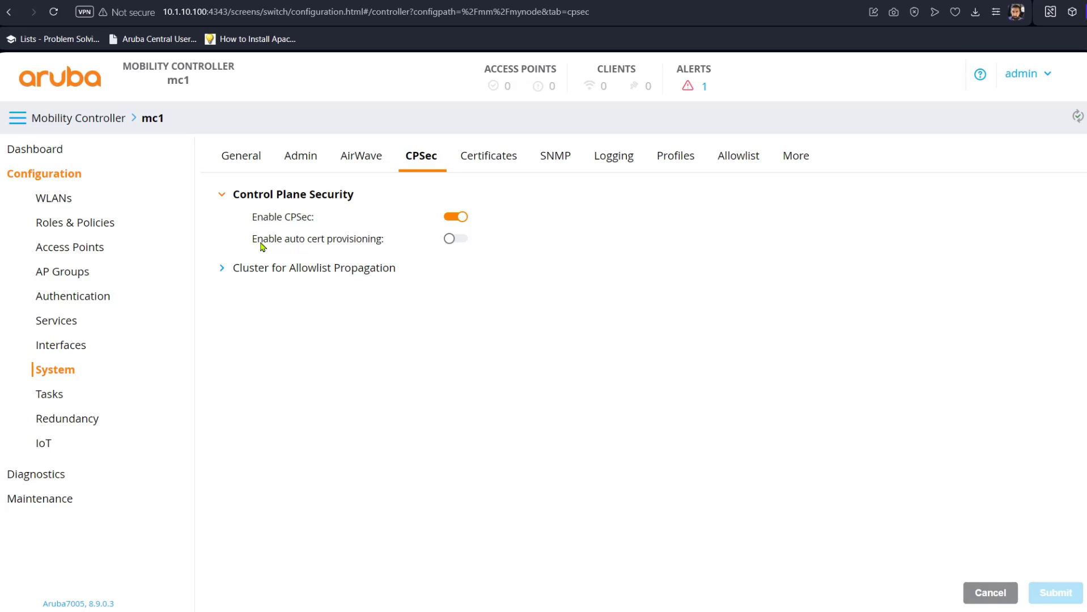
{"action": "left_click", "coordinate": [458, 239]}
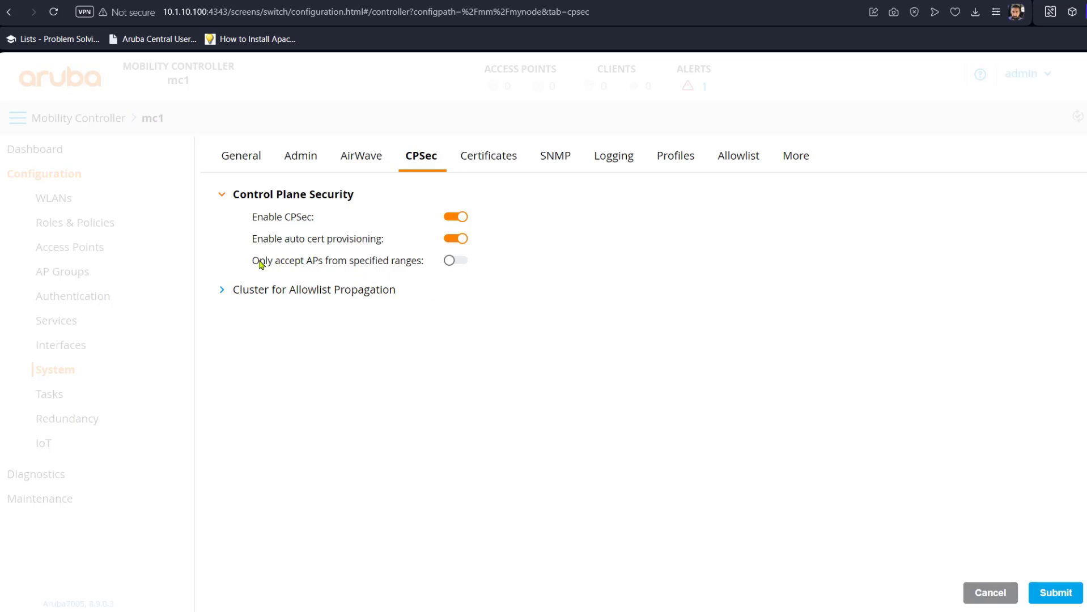
{"action": "left_click_drag", "start_coordinate": [252, 264], "coordinate": [415, 272]}
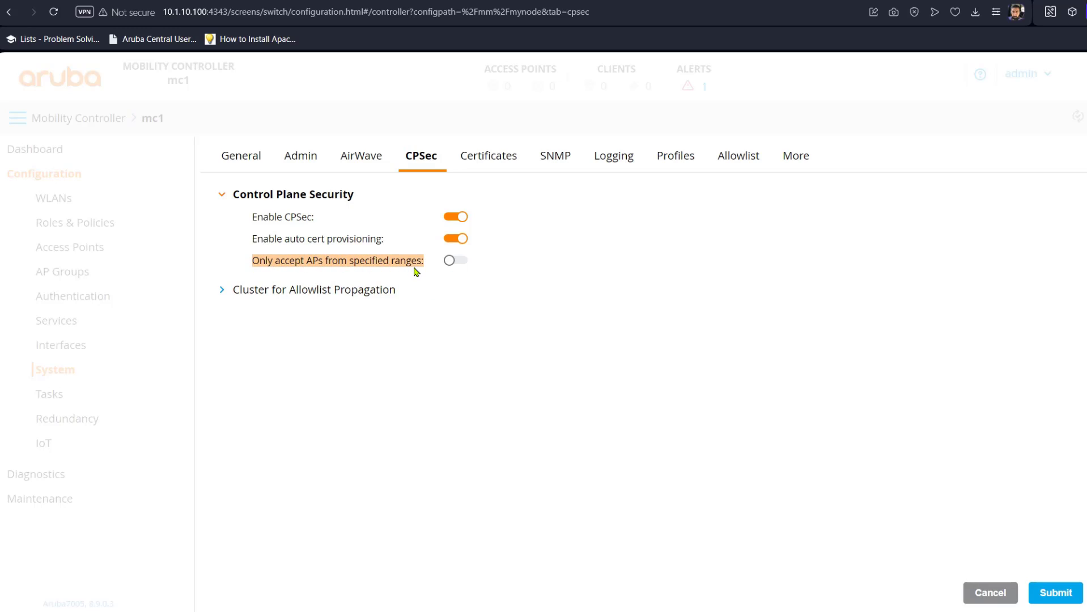
{"action": "left_click", "coordinate": [474, 363]}
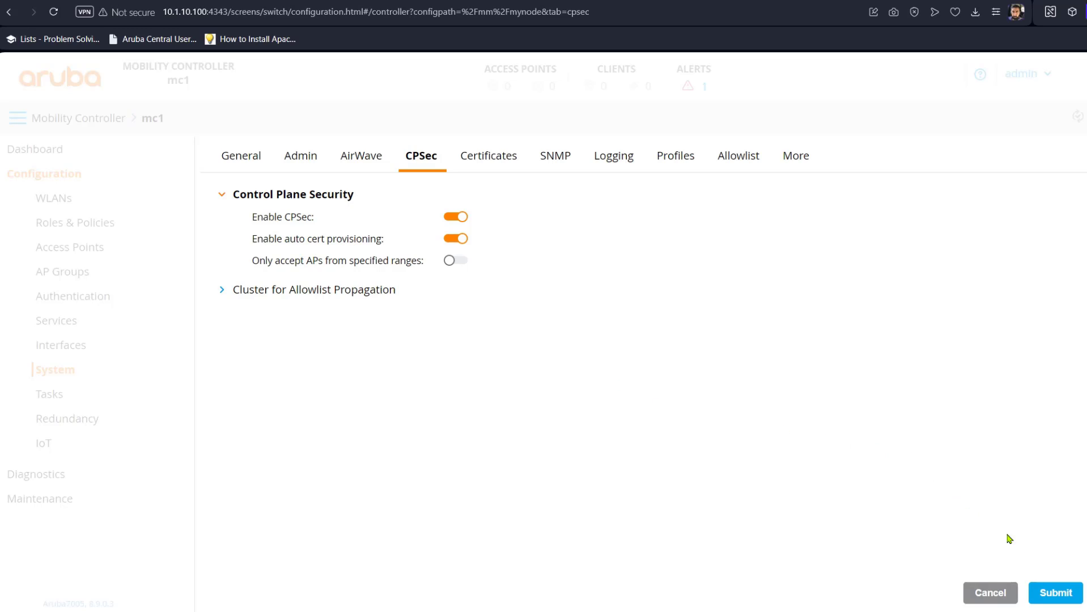
{"action": "left_click", "coordinate": [1057, 596]}
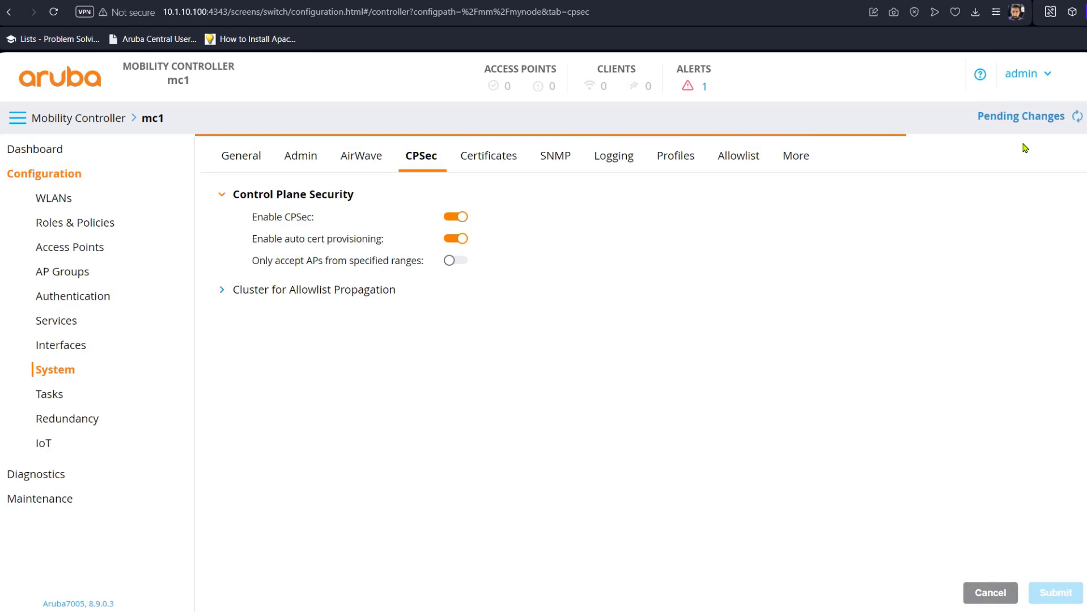
{"action": "left_click", "coordinate": [1037, 119]}
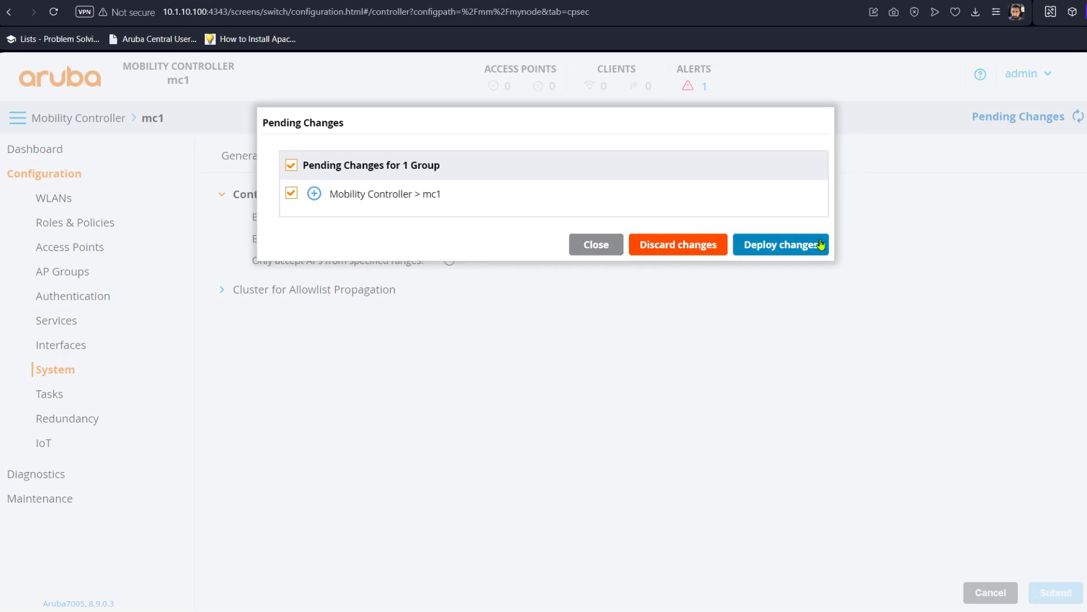
{"action": "left_click", "coordinate": [808, 245]}
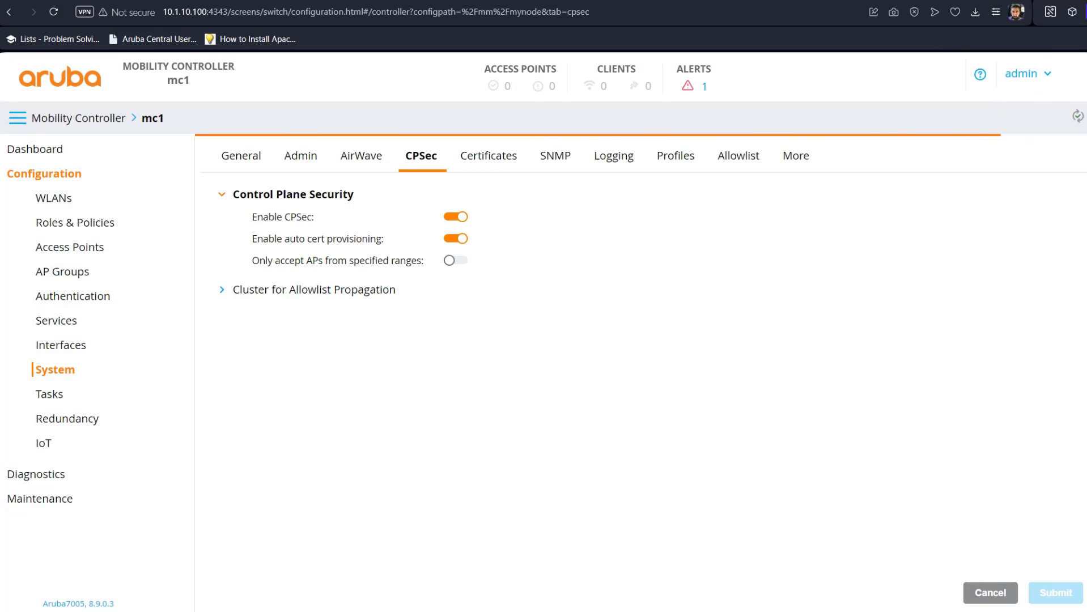
List mc1's AP database, showing the 515 AP Up with flags 2IL
{"action": "key", "text": "ctrl+Tab"}
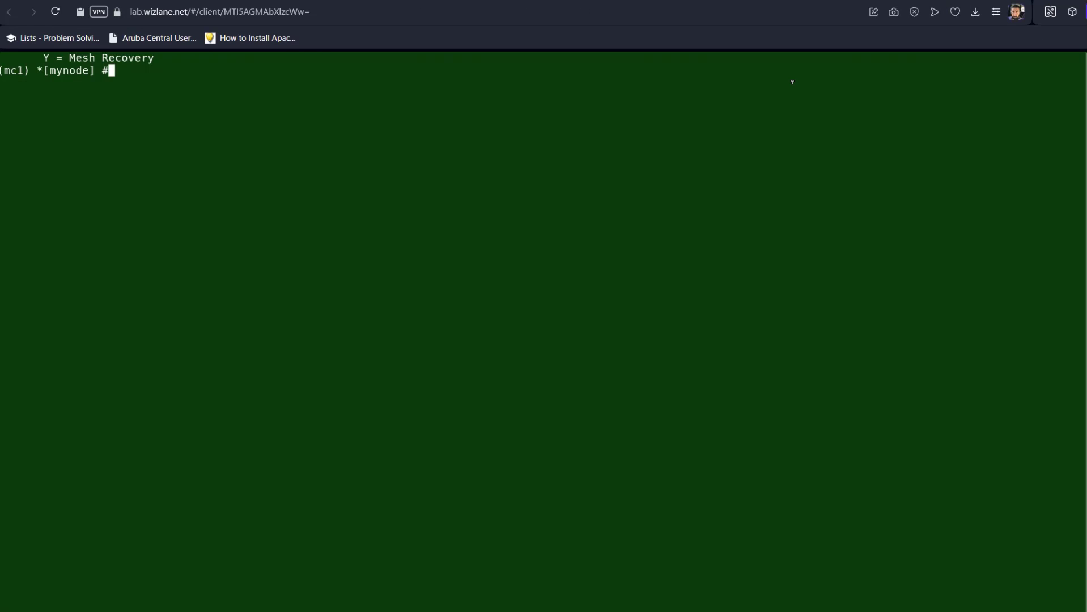
{"action": "type", "text": "show ap database"}
{"action": "key", "text": "Return"}
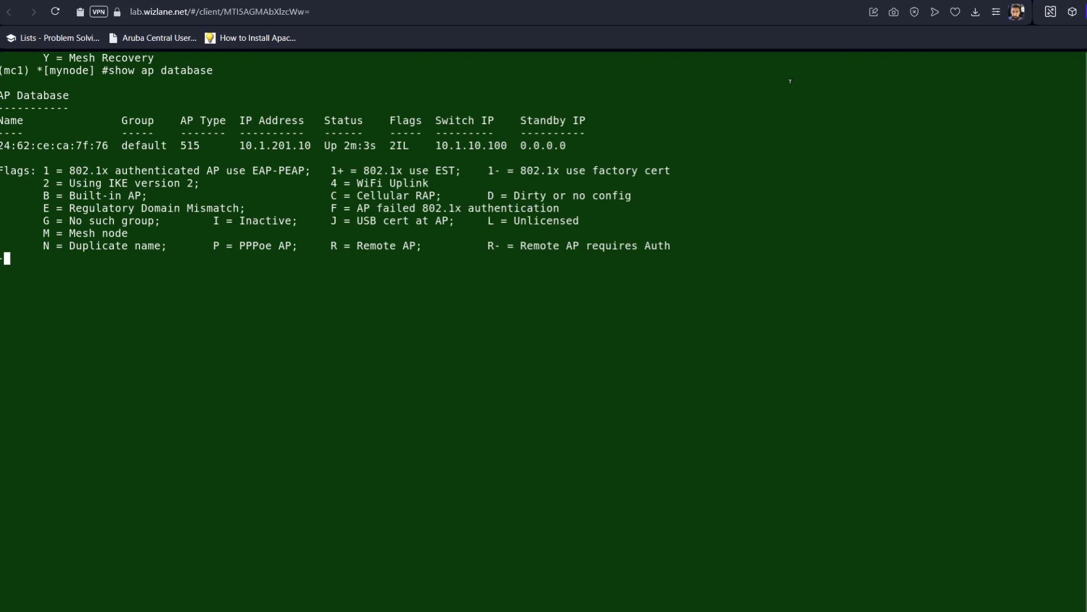
{"action": "left_click_drag", "start_coordinate": [413, 140], "coordinate": [388, 143]}
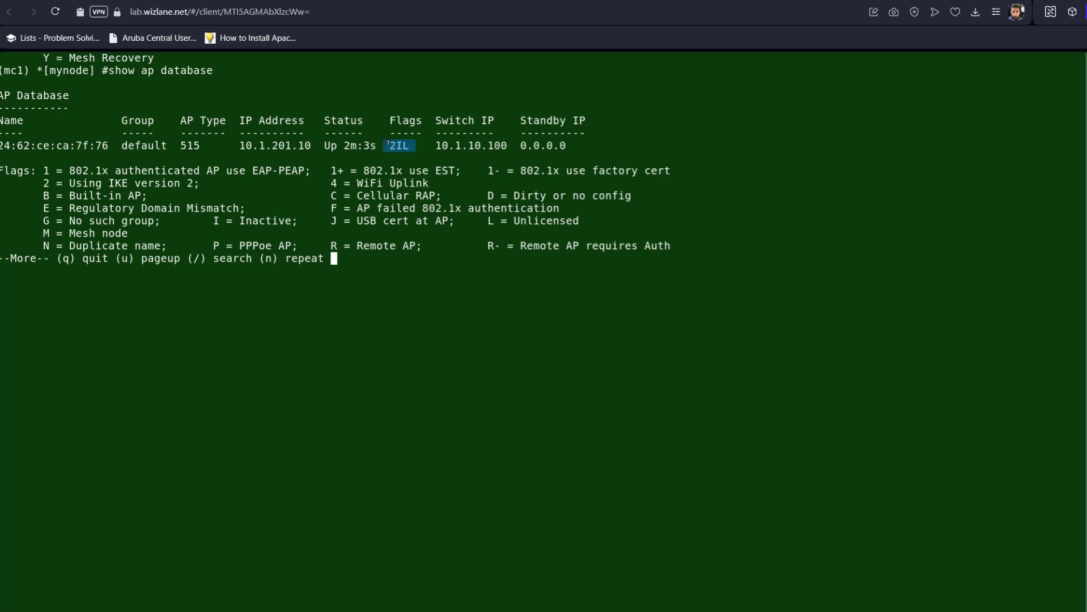
{"action": "left_click", "coordinate": [396, 290]}
Inspect the AP entry's name, switch IP 10.1.10.100, and the I (IKEv2) and L (Unlicensed) flags
{"action": "left_click_drag", "start_coordinate": [1, 146], "coordinate": [319, 142]}
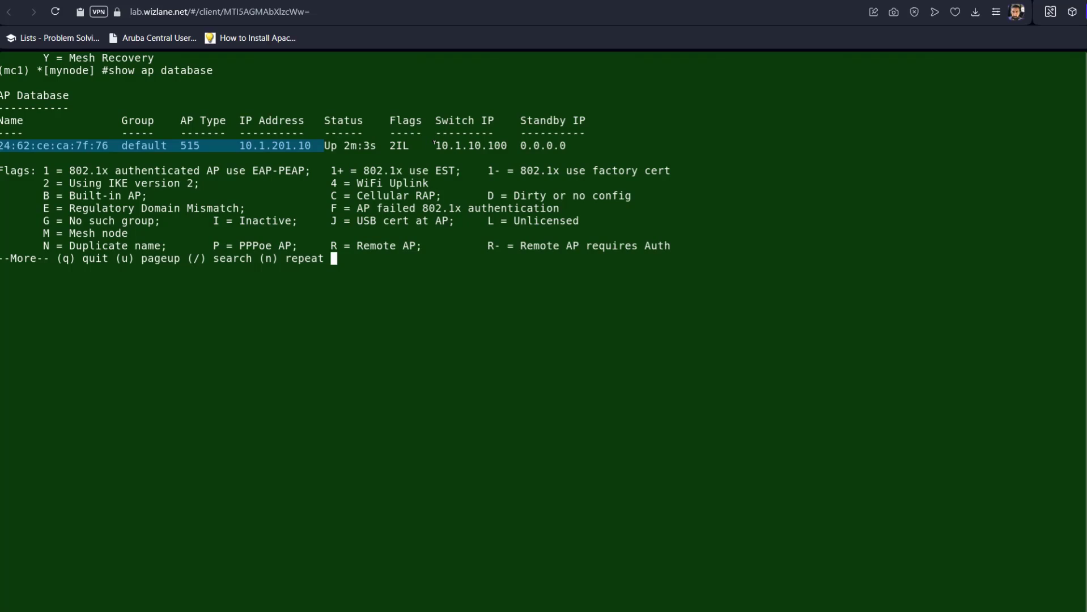
{"action": "left_click_drag", "start_coordinate": [434, 145], "coordinate": [517, 146]}
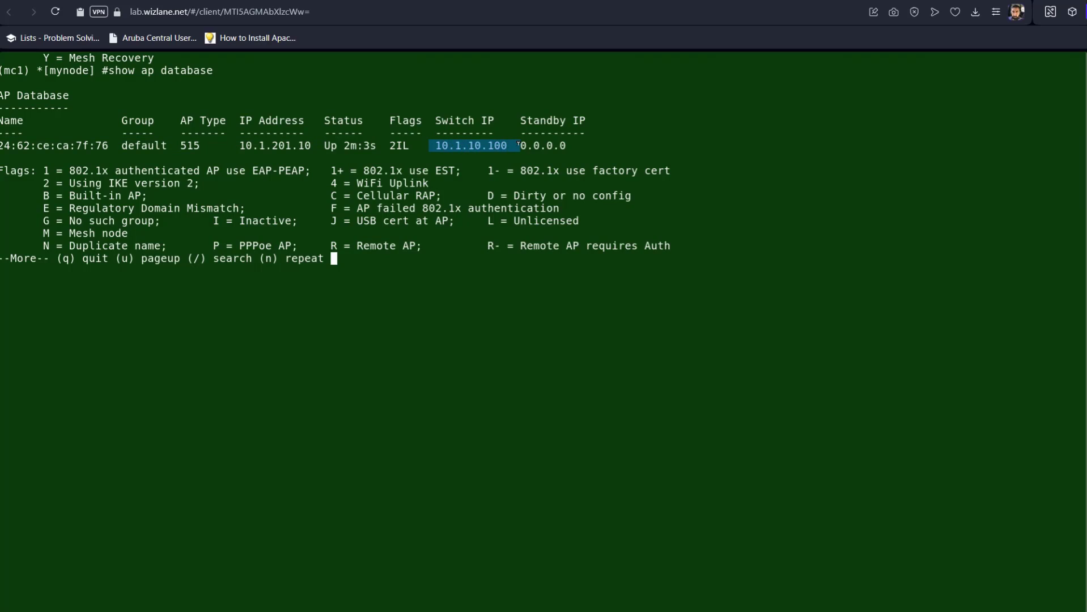
{"action": "left_click_drag", "start_coordinate": [416, 145], "coordinate": [407, 141]}
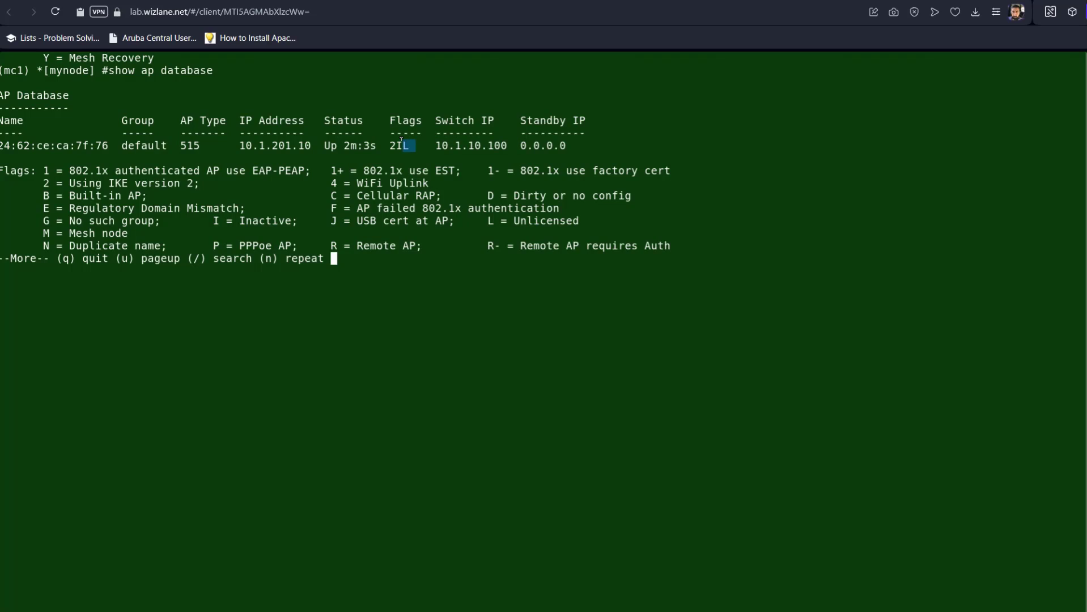
{"action": "left_click", "coordinate": [391, 139]}
{"action": "double_click", "coordinate": [393, 142]}
{"action": "left_click", "coordinate": [402, 144]}
{"action": "left_click_drag", "start_coordinate": [415, 142], "coordinate": [407, 142]}
{"action": "left_click", "coordinate": [393, 142]}
{"action": "left_click_drag", "start_coordinate": [69, 183], "coordinate": [191, 183]}
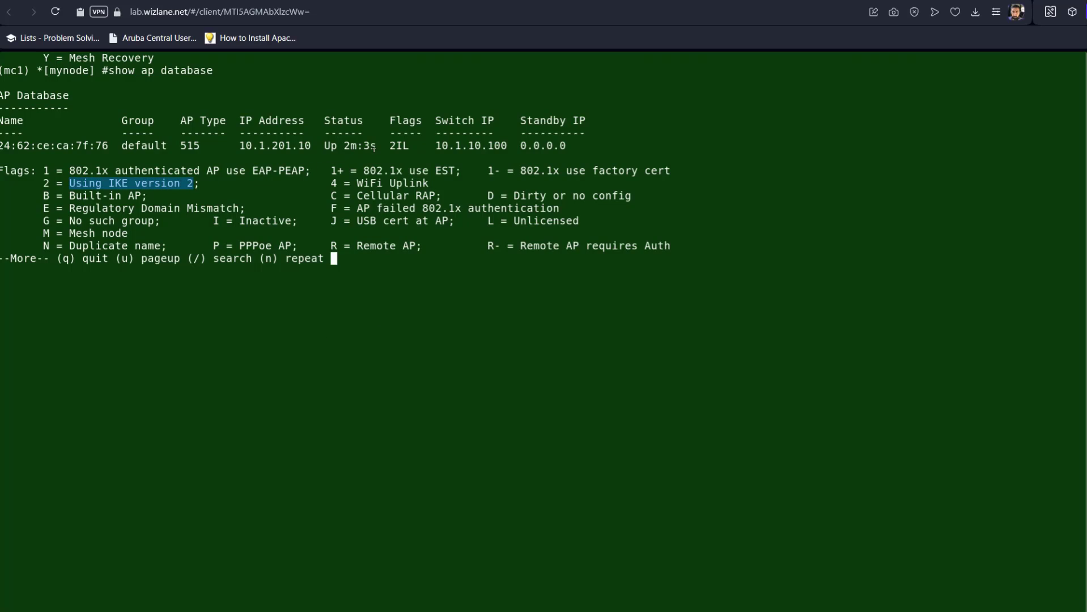
{"action": "left_click_drag", "start_coordinate": [408, 146], "coordinate": [397, 145]}
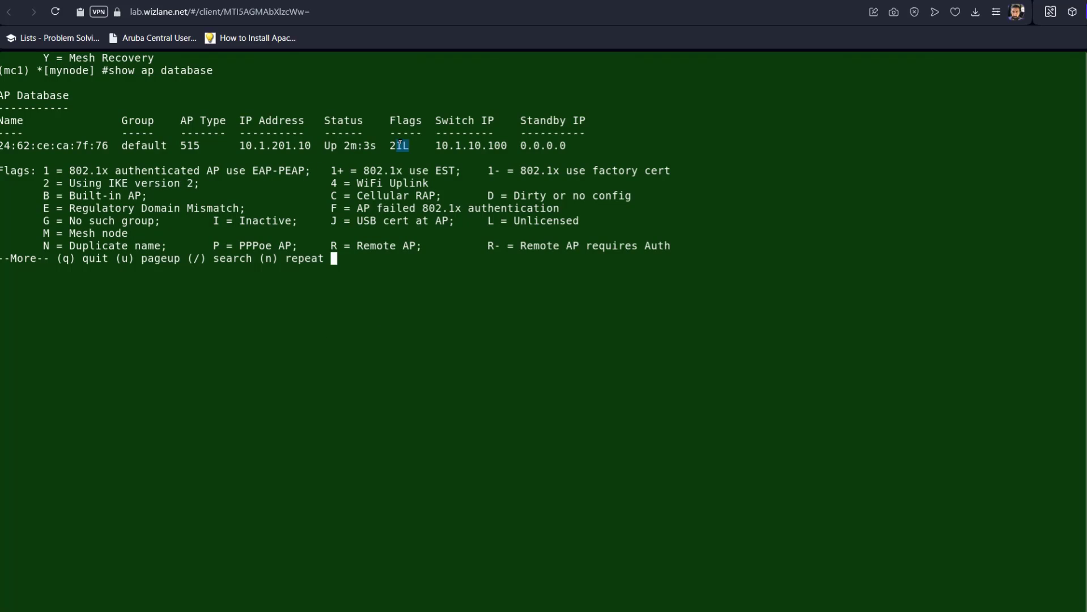